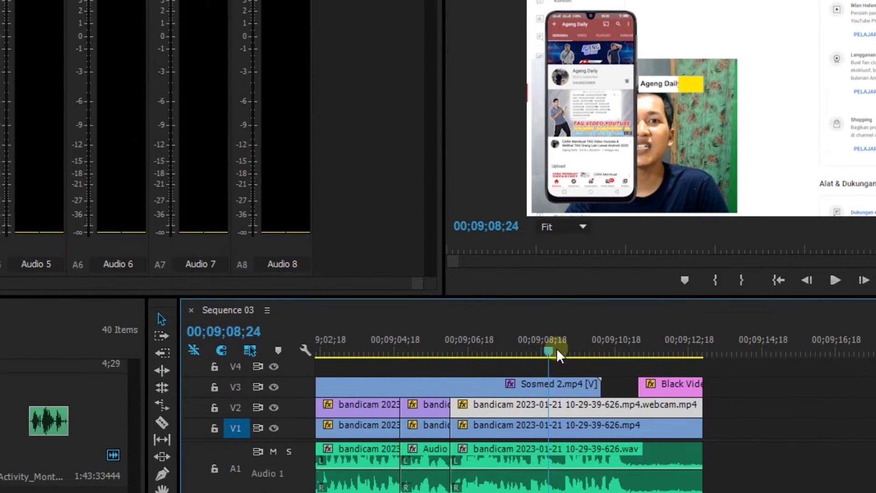
Scrub to 09;10;14 and toggle the V2 webcam overlay off and on twice, leaving it visible
drag(550, 327, 610, 327)
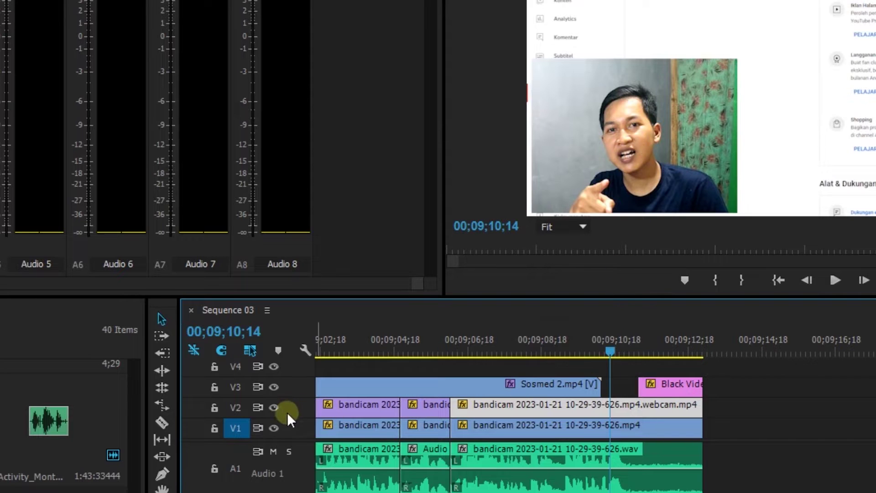
click(274, 407)
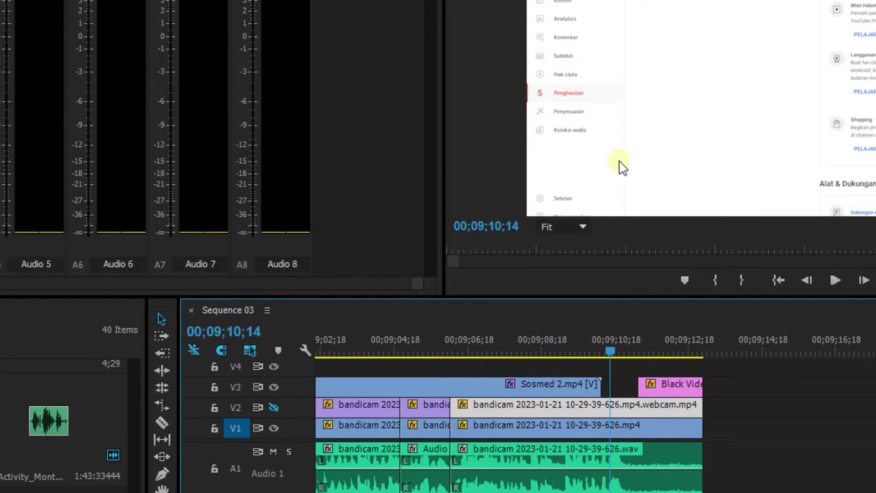
click(273, 407)
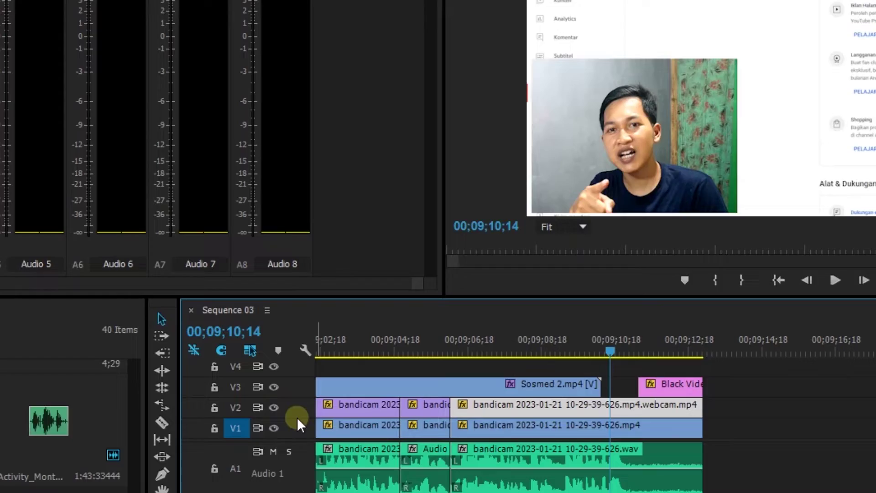
click(274, 407)
click(274, 406)
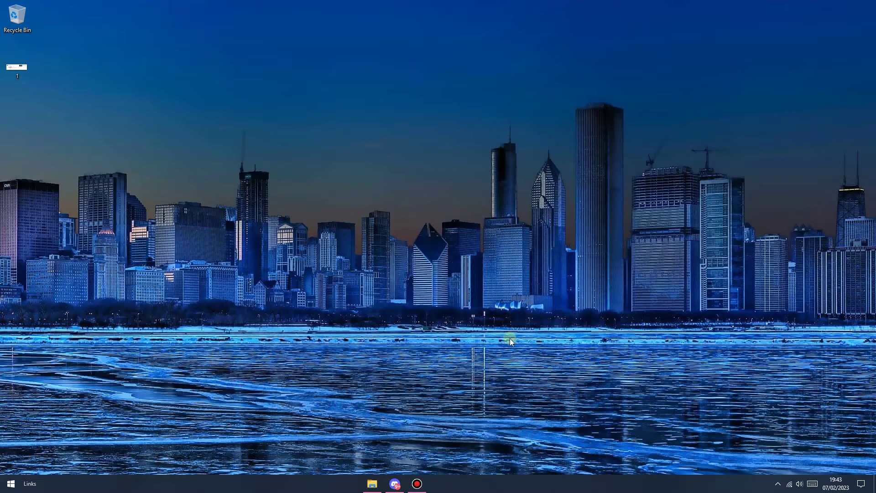
Bring up the File Explorer window showing the Monetisasi 2023 folder
click(372, 483)
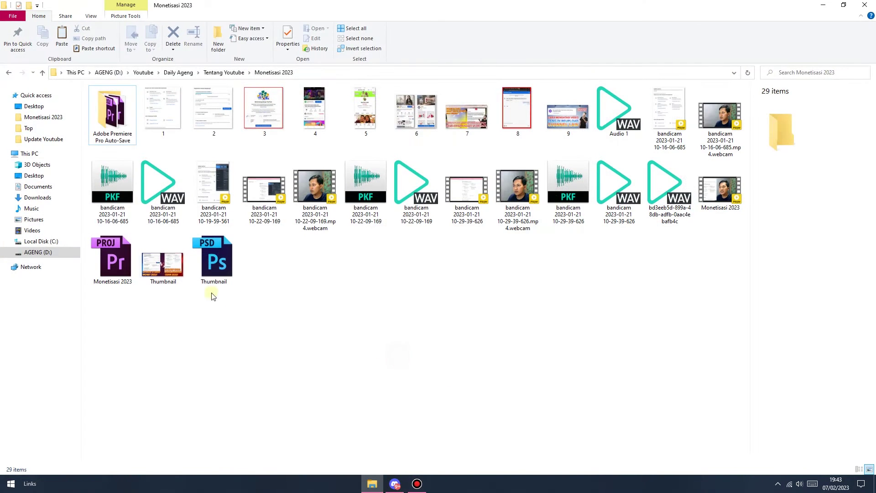
Select the Monetisasi 2023 .prproj project file in File Explorer
click(120, 264)
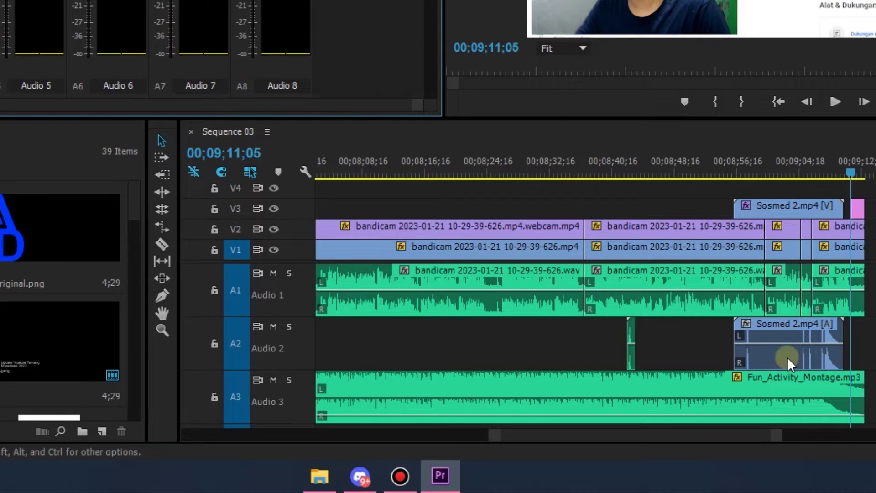
Zoom the Sequence 03 timeline in to show a few seconds of clips
drag(777, 435, 698, 442)
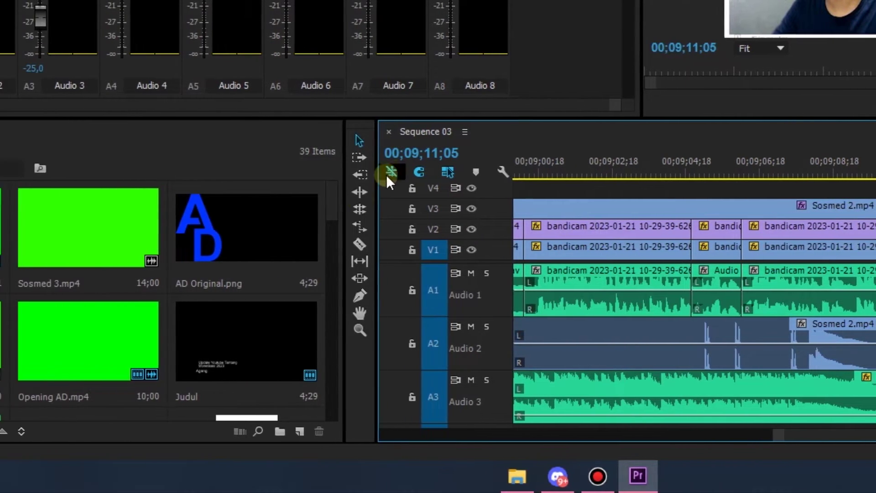
scroll(275, 311, down, 5)
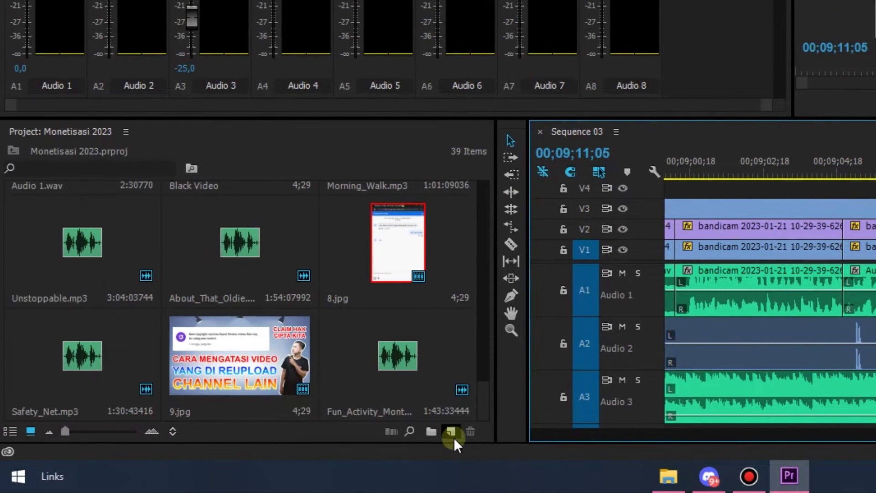
Create a new sequence named Sequence 04 from the Project panel's New Item menu
click(450, 429)
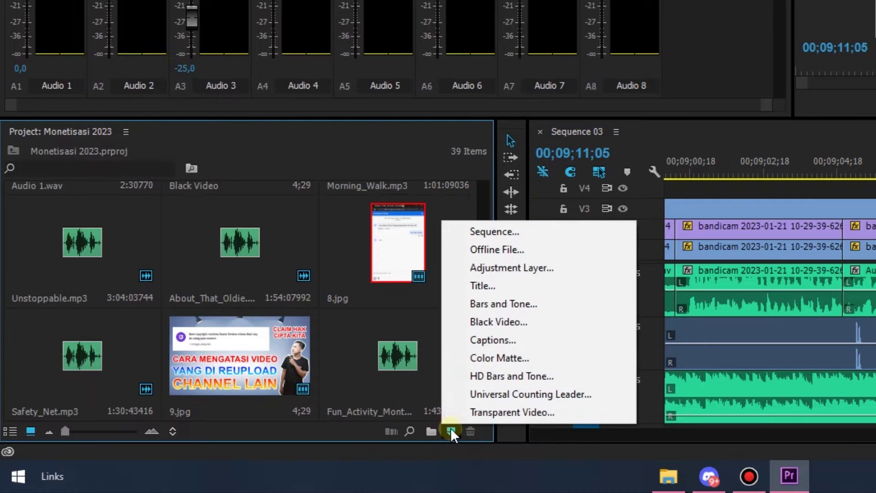
click(510, 232)
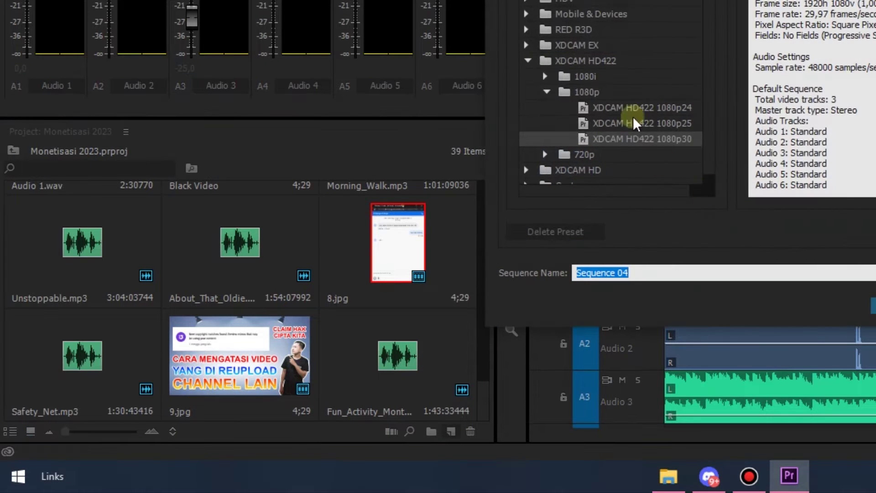
key(Return)
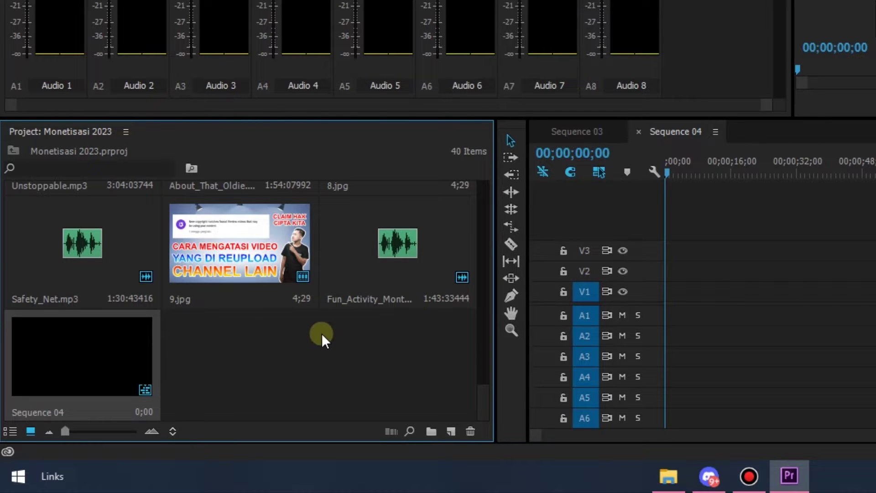
scroll(322, 333, up, 3)
scroll(322, 333, up, 3)
scroll(315, 331, up, 2)
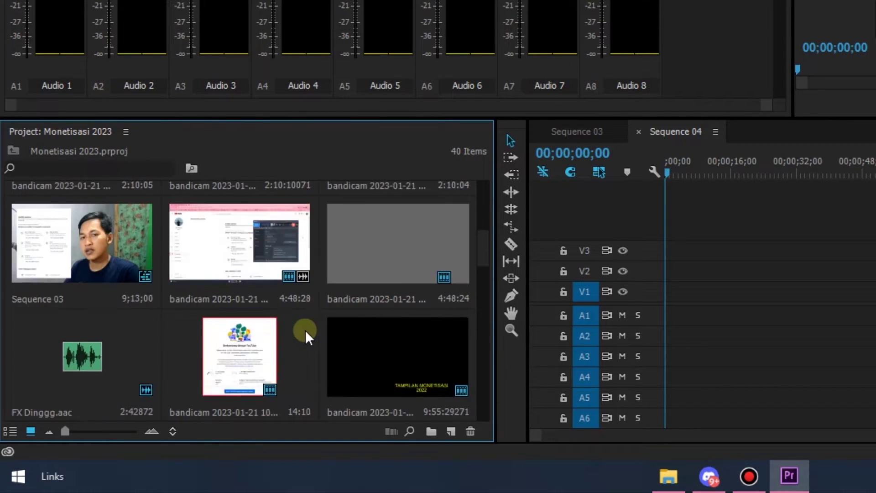
scroll(305, 330, up, 2)
scroll(305, 330, up, 2)
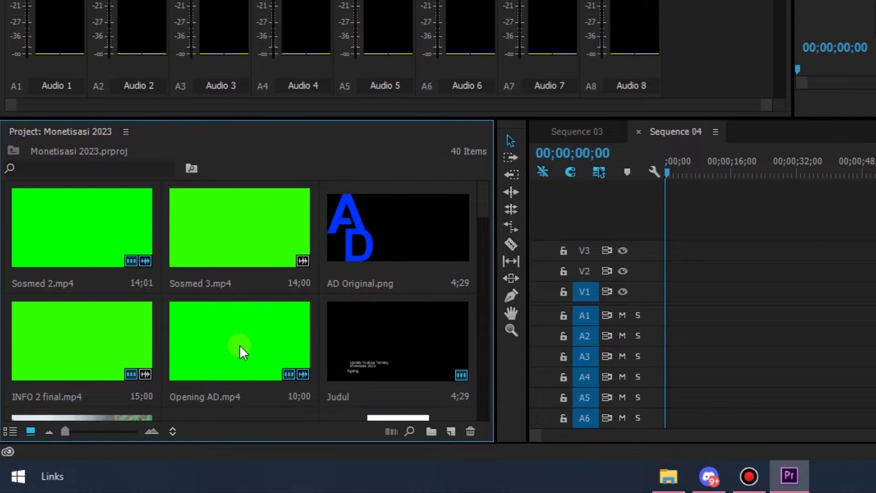
scroll(240, 345, down, 1)
scroll(150, 353, down, 1)
scroll(199, 346, up, 2)
scroll(190, 344, down, 1)
scroll(178, 346, down, 1)
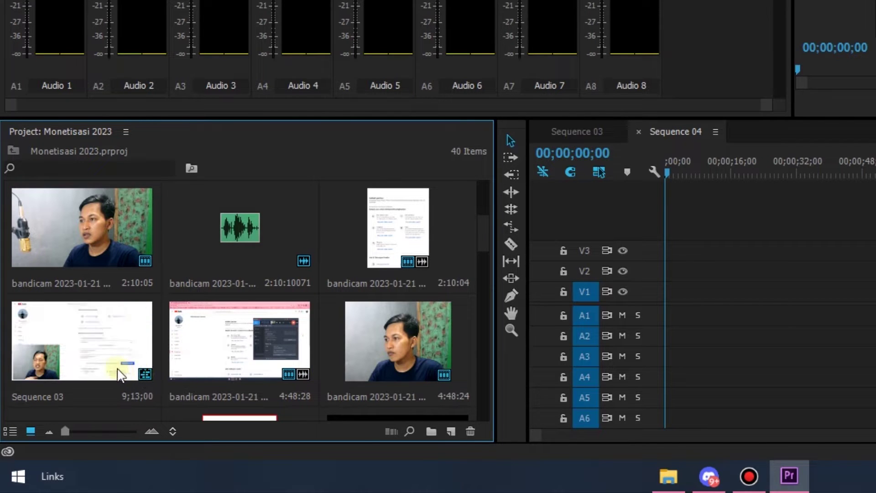
drag(123, 376, 664, 315)
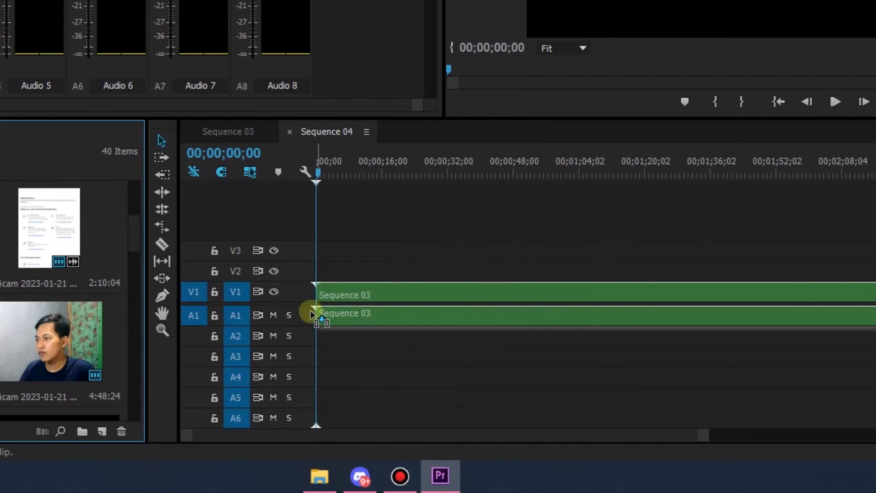
Drop Sequence 03 into Sequence 04 as a nest, delete it, and turn off nesting inserted sequences
drag(313, 315, 315, 315)
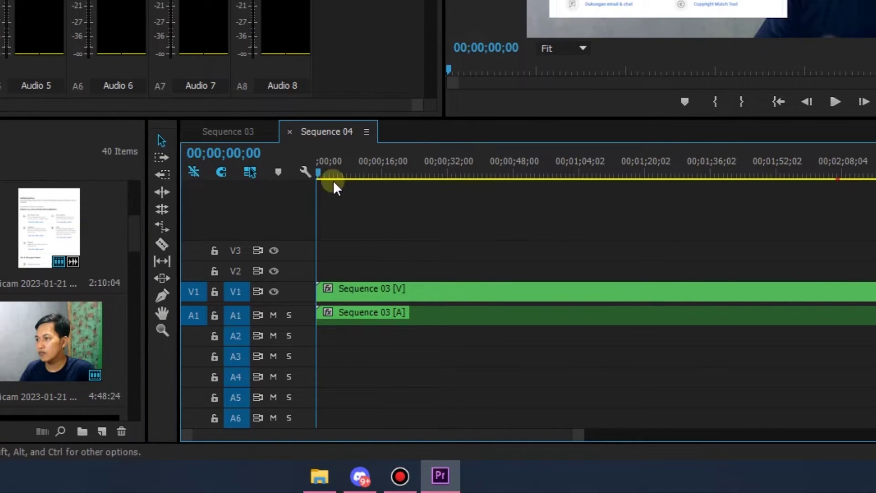
drag(336, 184, 411, 177)
click(414, 294)
key(Delete)
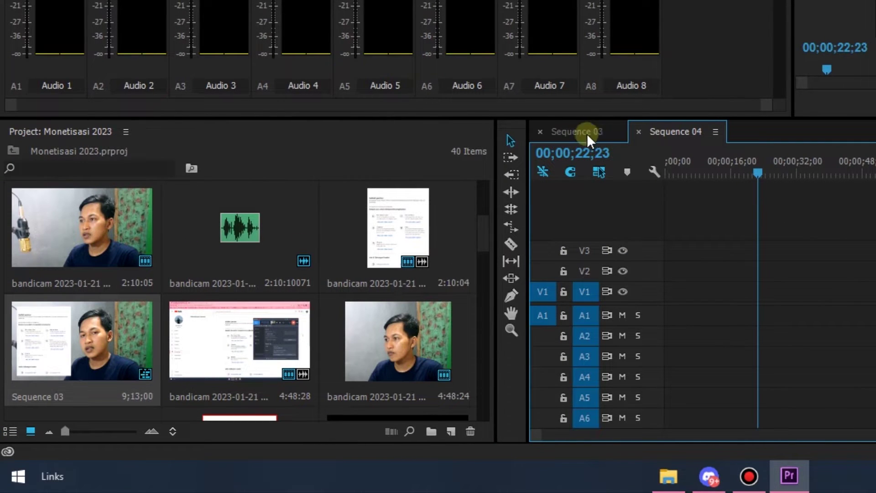
click(543, 172)
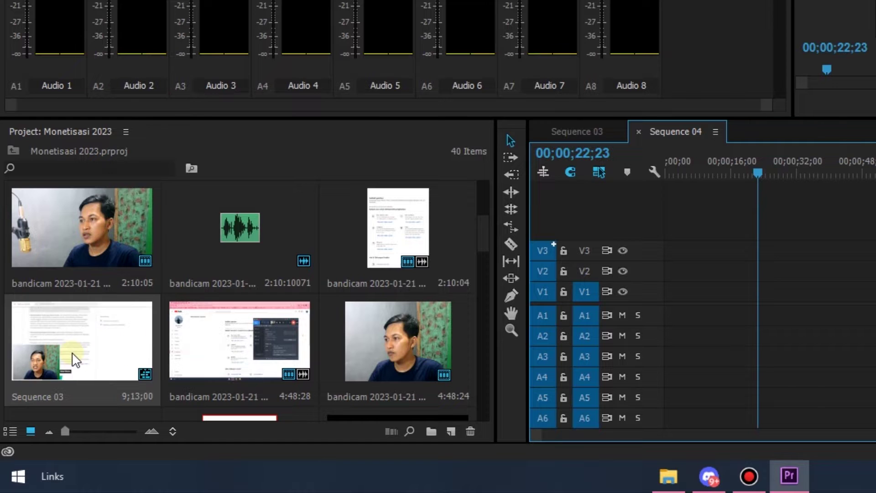
Drop Sequence 03 at Sequence 04's start as separate clips, then close Sequence 04
click(72, 352)
drag(169, 332, 655, 306)
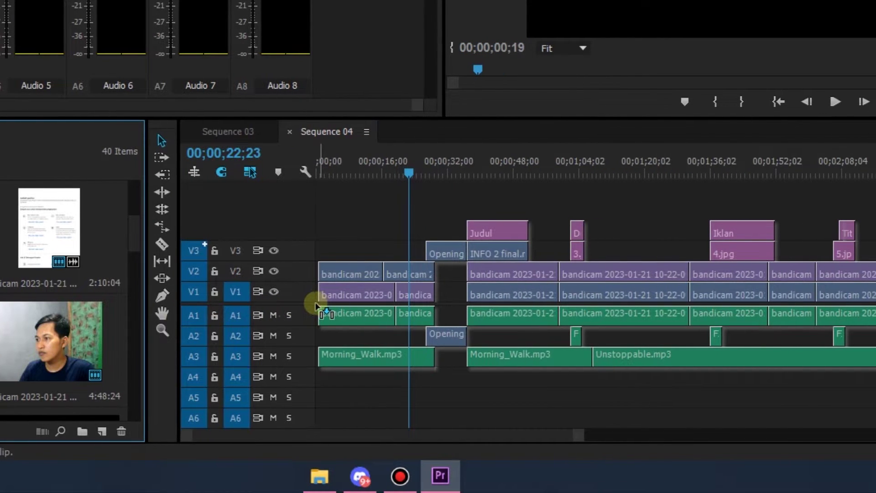
drag(317, 306, 310, 307)
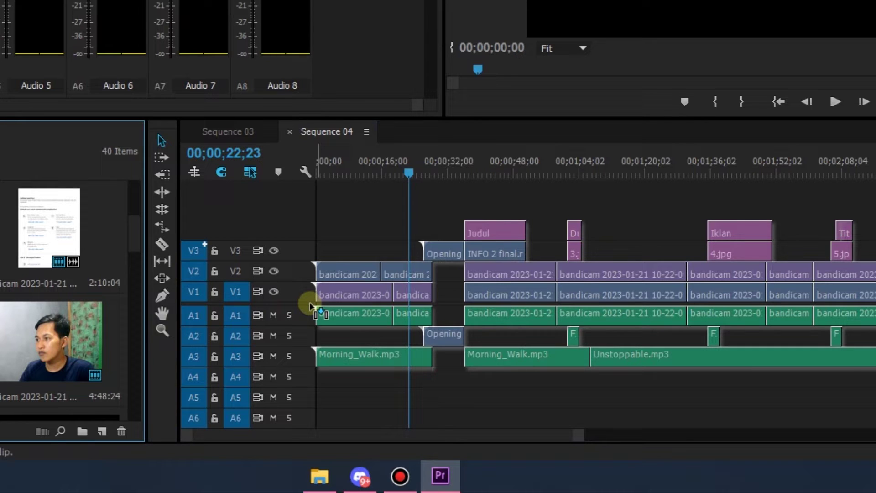
drag(310, 306, 310, 306)
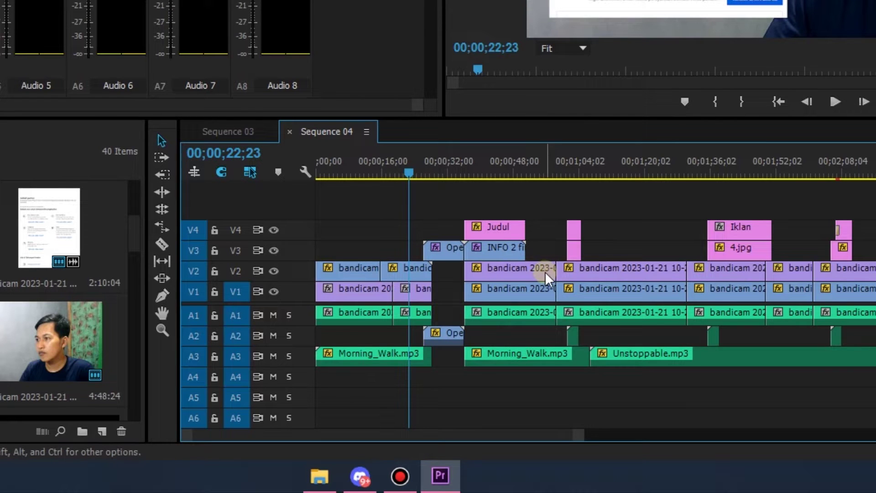
drag(409, 178, 545, 193)
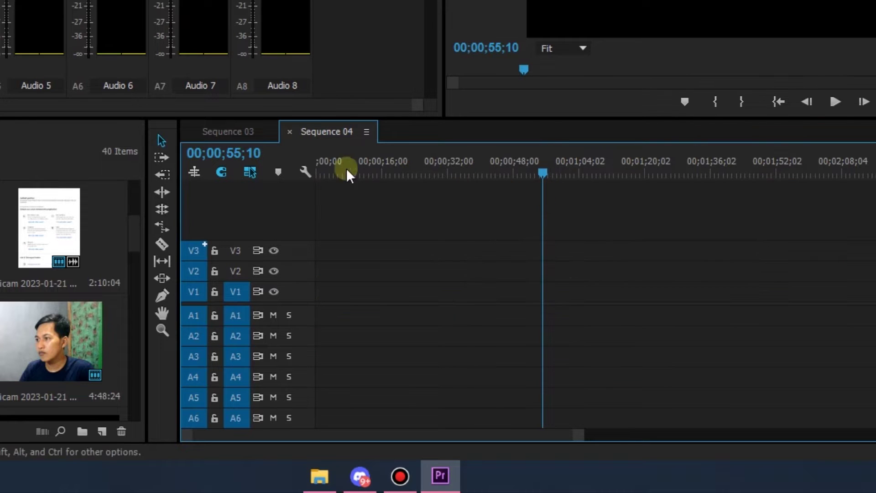
click(291, 132)
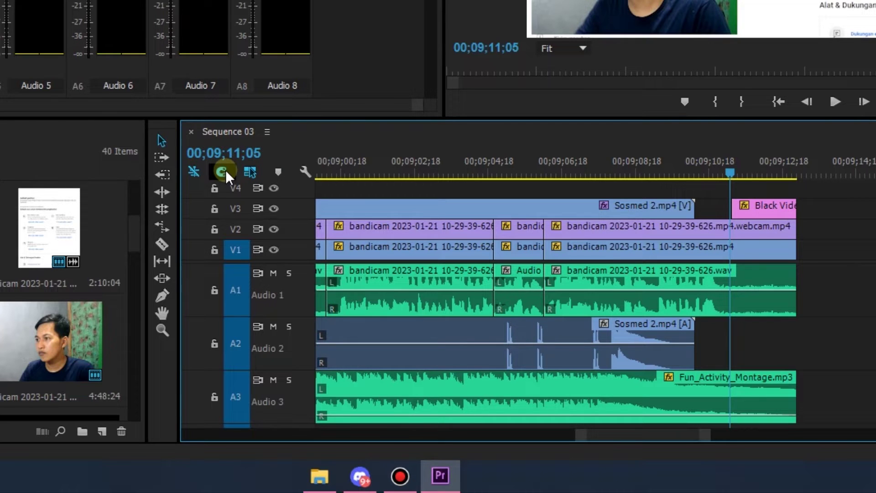
Try moving the bandicam webcam clip right and onto V3 after Black Video, then undo
click(626, 226)
drag(636, 228, 874, 233)
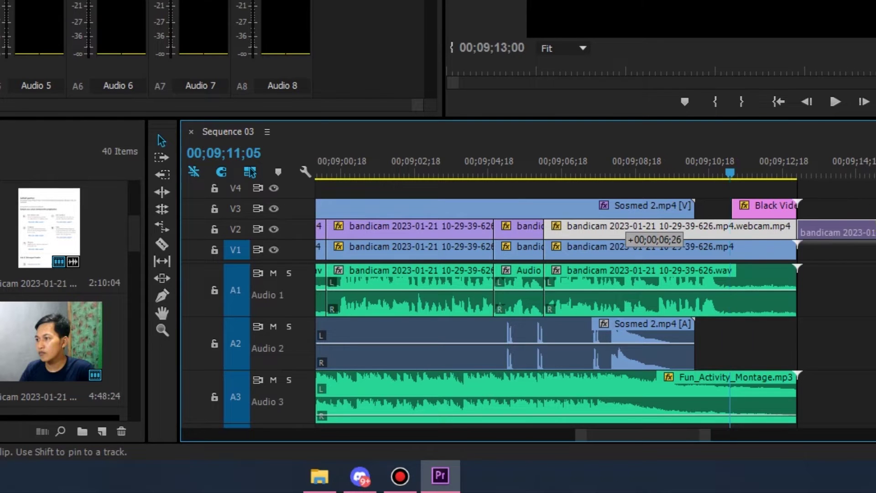
drag(873, 233, 873, 228)
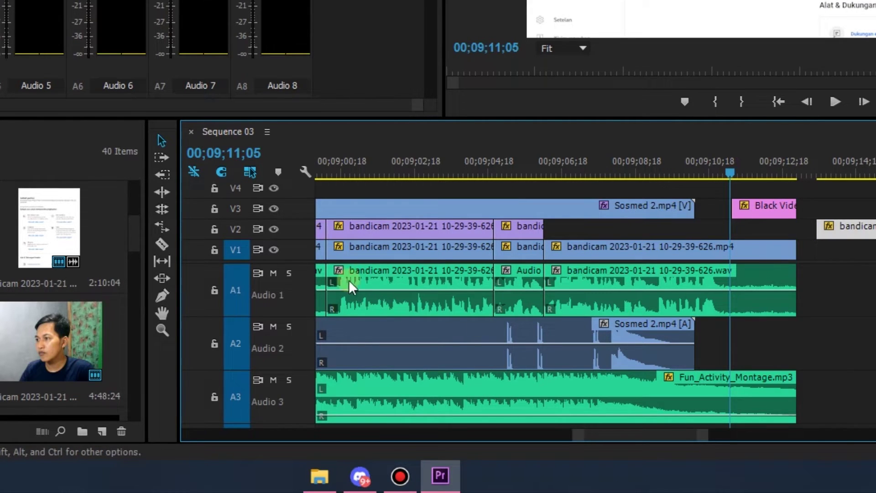
click(222, 172)
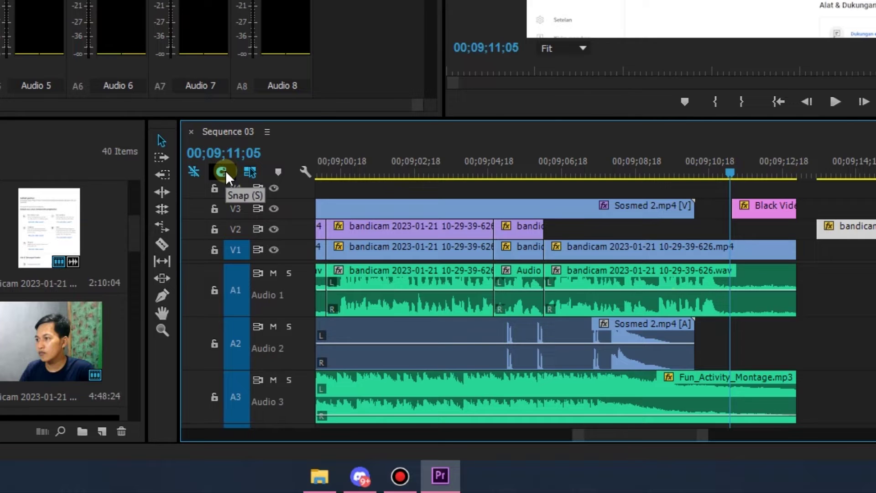
click(508, 192)
mouse_move(855, 229)
mouse_down()
mouse_move(842, 209)
mouse_move(835, 214)
mouse_up()
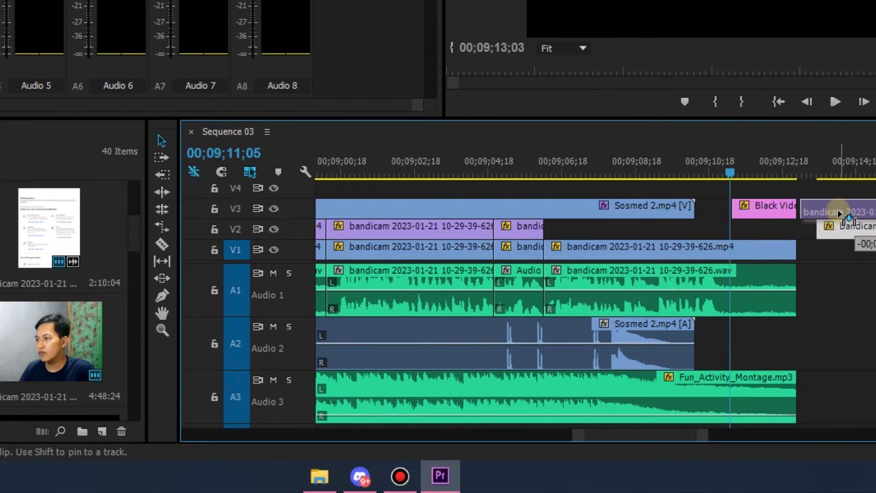
drag(835, 215, 790, 215)
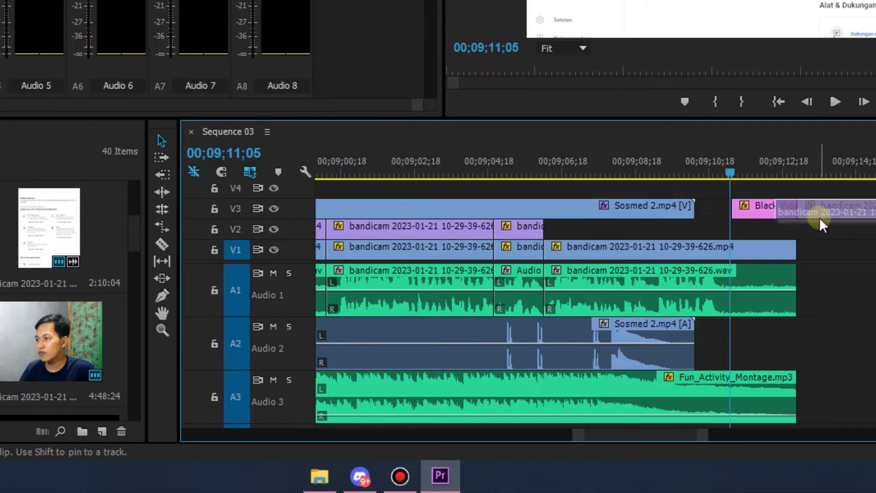
key(ctrl+z)
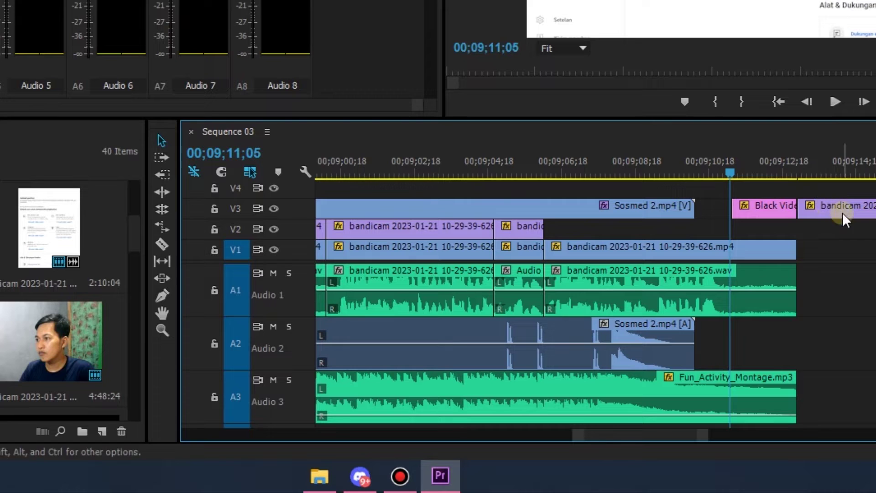
Move the webcam clip onto V3 after Black Video again, then undo it back to V2
mouse_move(831, 206)
mouse_down()
mouse_move(817, 221)
mouse_move(753, 227)
mouse_move(815, 227)
mouse_up()
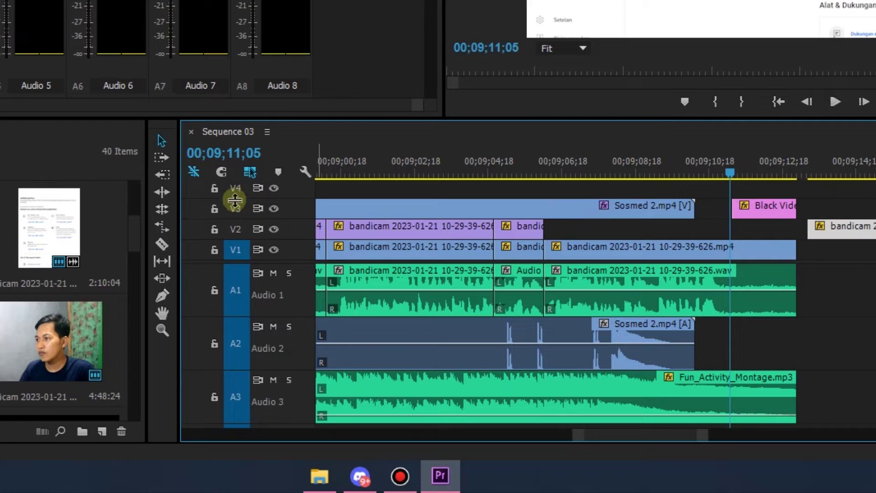
click(222, 174)
mouse_move(852, 225)
mouse_down()
mouse_move(796, 231)
mouse_move(714, 218)
mouse_up()
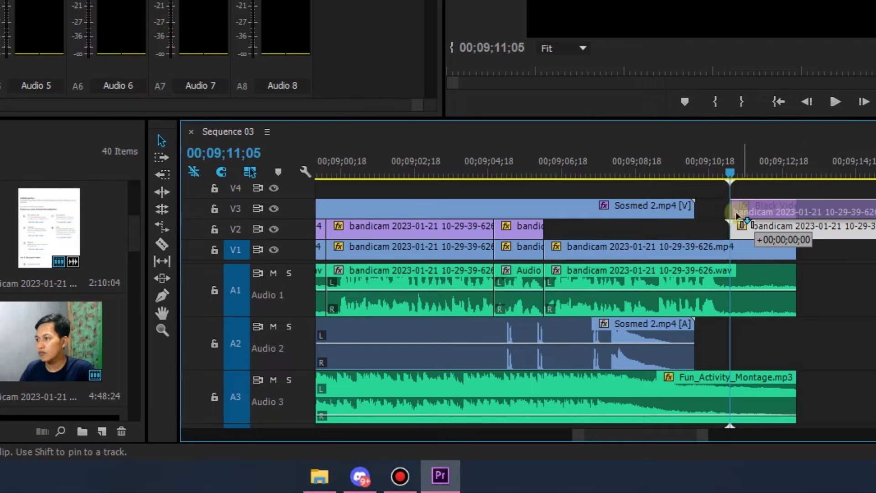
drag(715, 218, 859, 212)
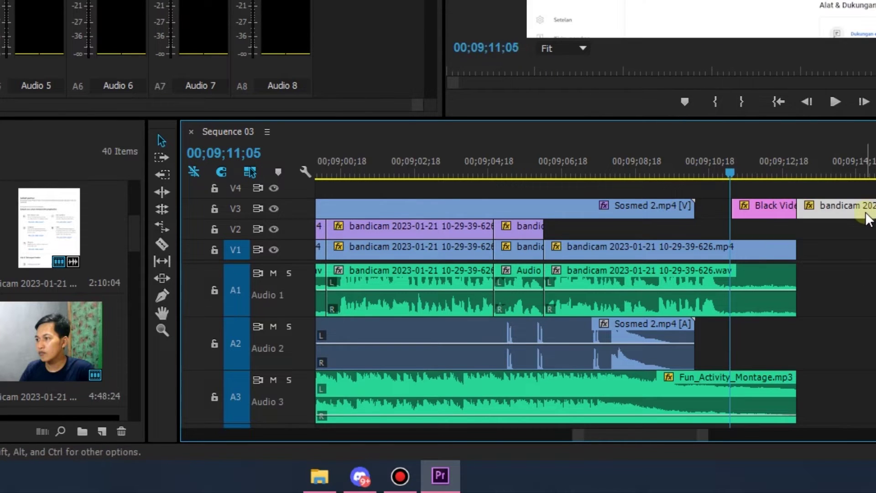
drag(866, 215, 869, 215)
key(ctrl+z)
key(ctrl+z)
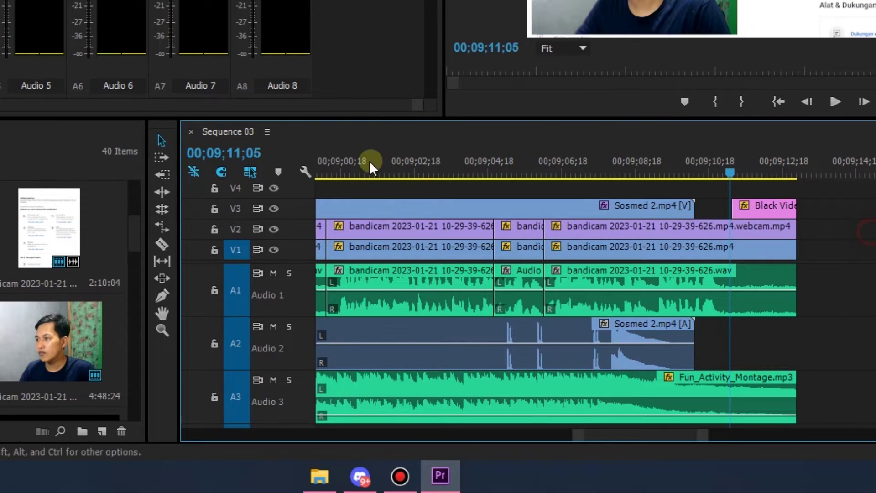
Test-move Sosmed 2.mp4 with its linked audio and put it back in place
click(250, 172)
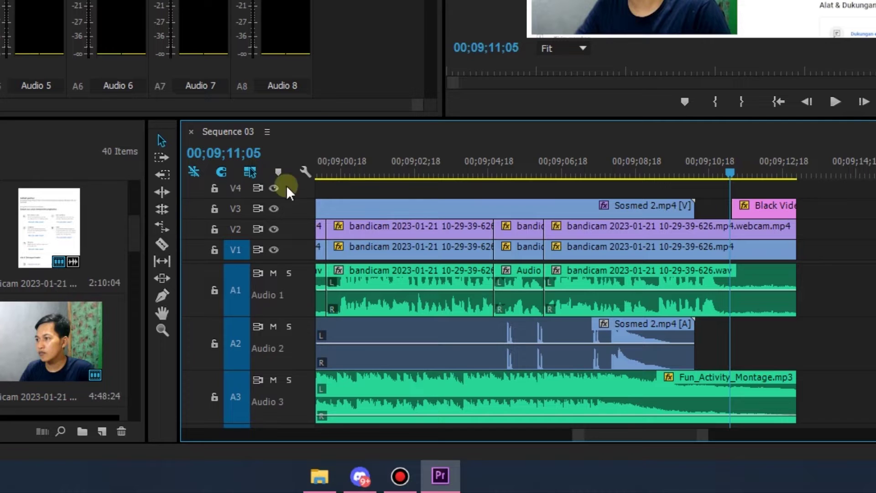
click(615, 207)
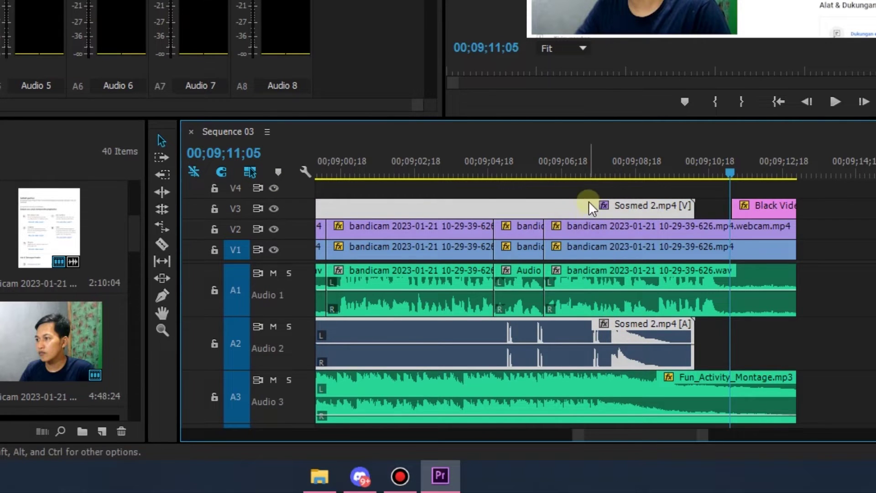
drag(589, 207, 868, 215)
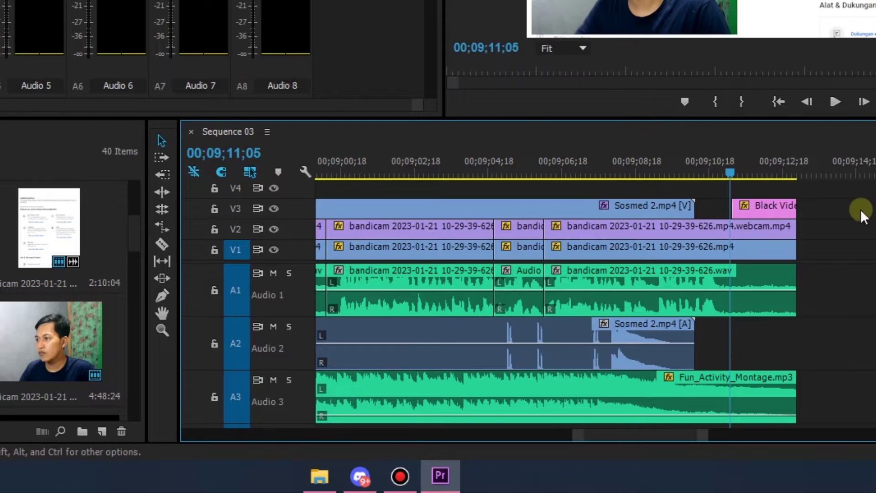
click(609, 209)
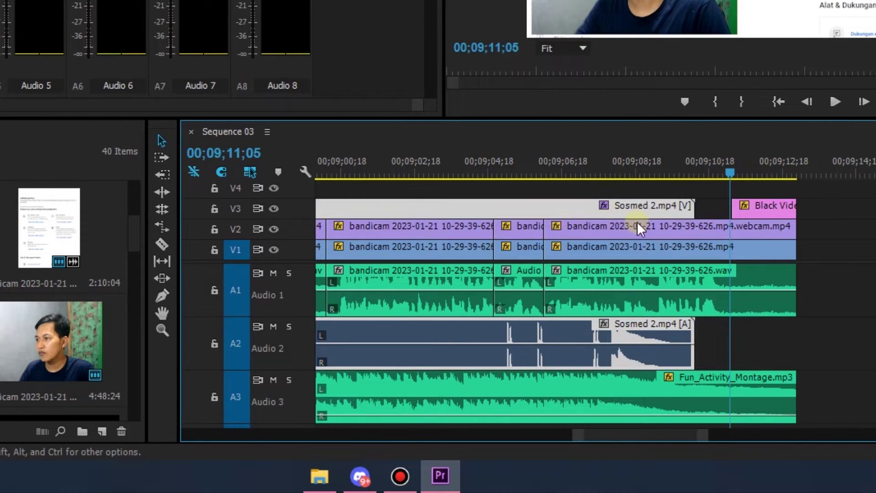
click(659, 229)
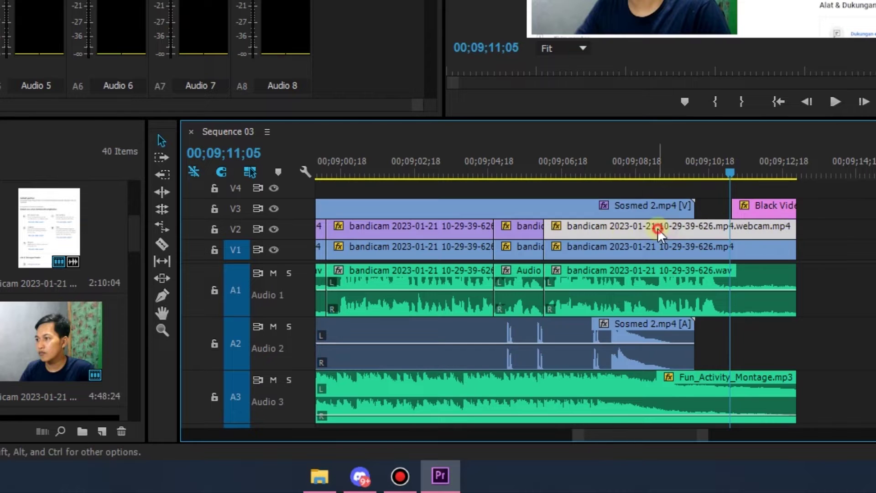
click(853, 249)
click(584, 206)
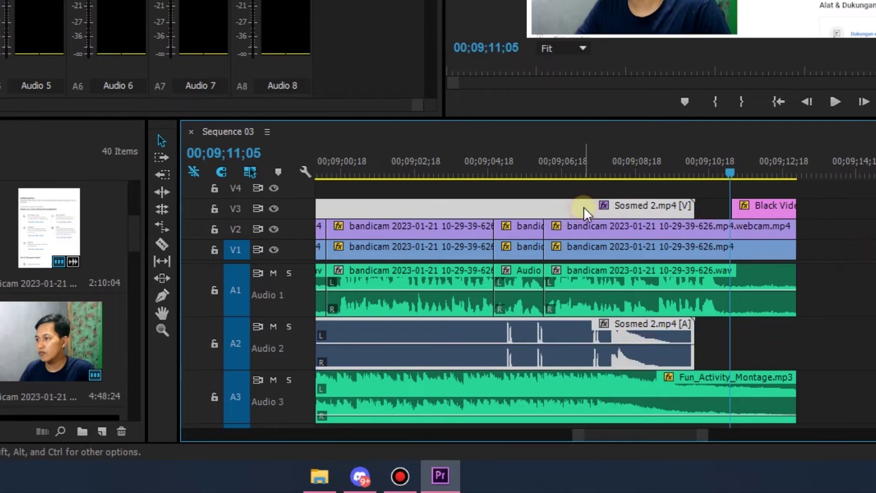
Group the bandicam webcam clip on V2 with the bandicam clip on V1
click(659, 226)
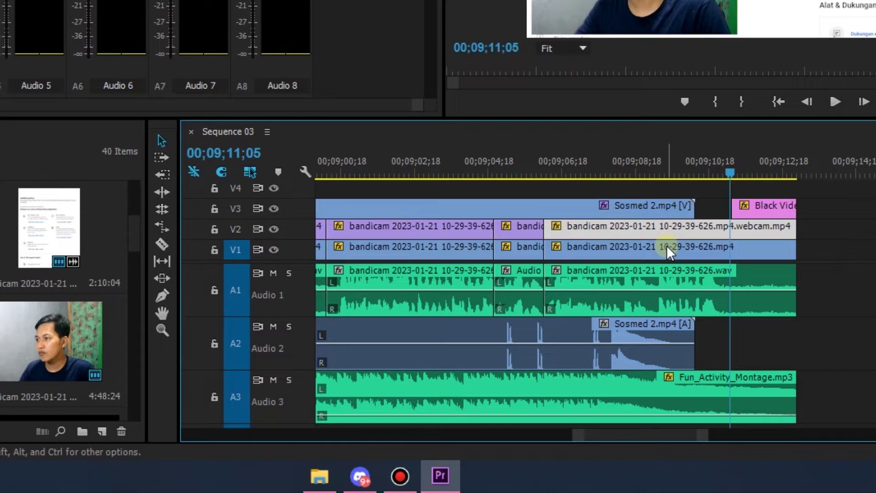
shift+click(666, 246)
right_click(666, 245)
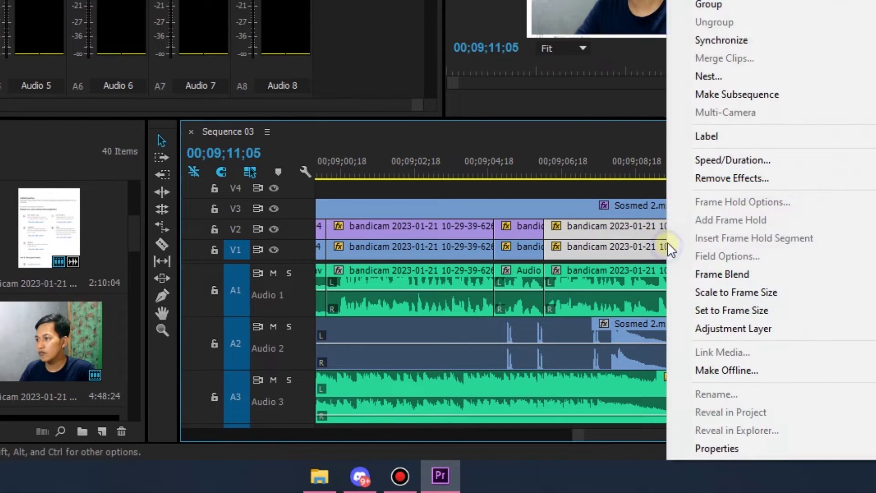
click(706, 4)
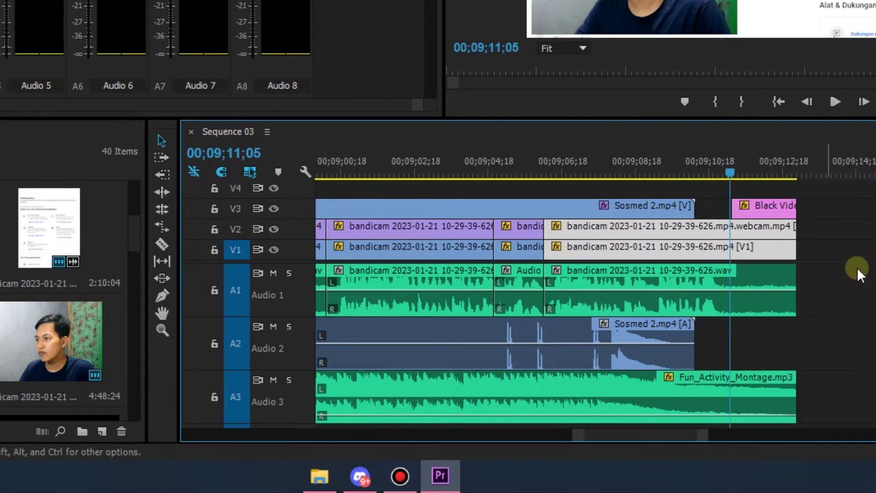
click(865, 230)
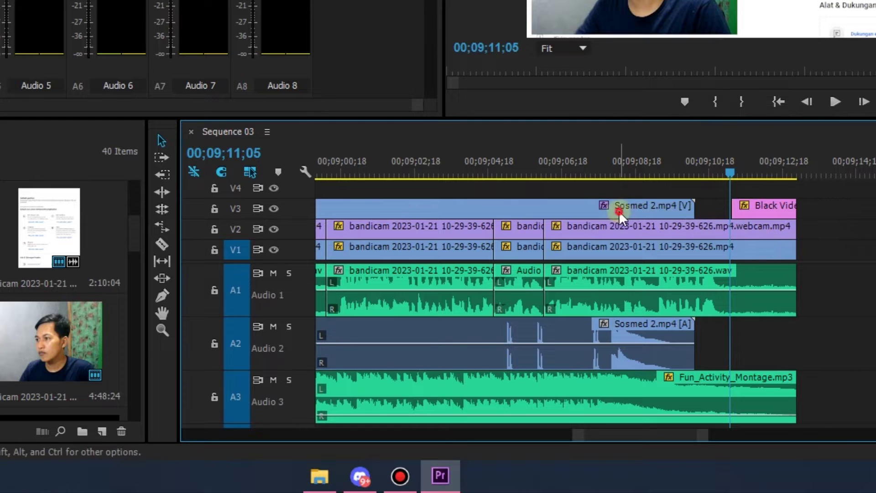
Turn off Linked Selection, move the Sosmed 2.mp4 video alone, then undo to resync
click(478, 210)
click(393, 195)
click(249, 172)
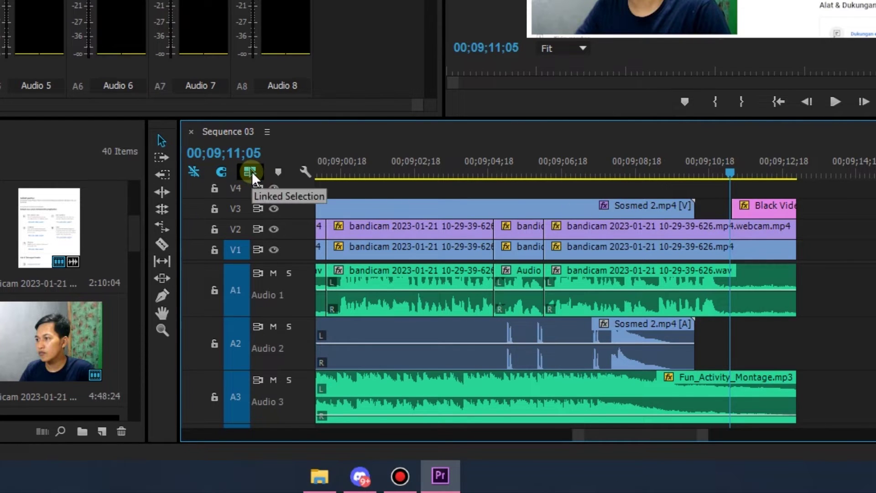
click(549, 210)
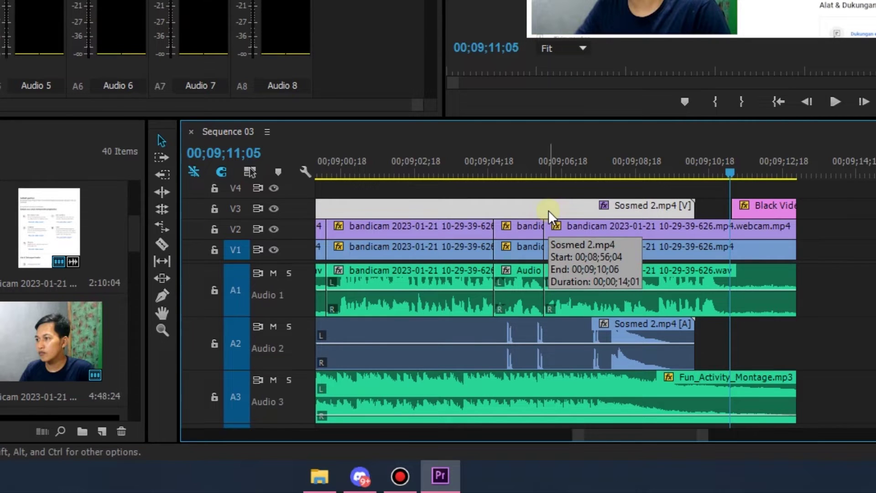
key(ctrl+shift+a)
click(598, 208)
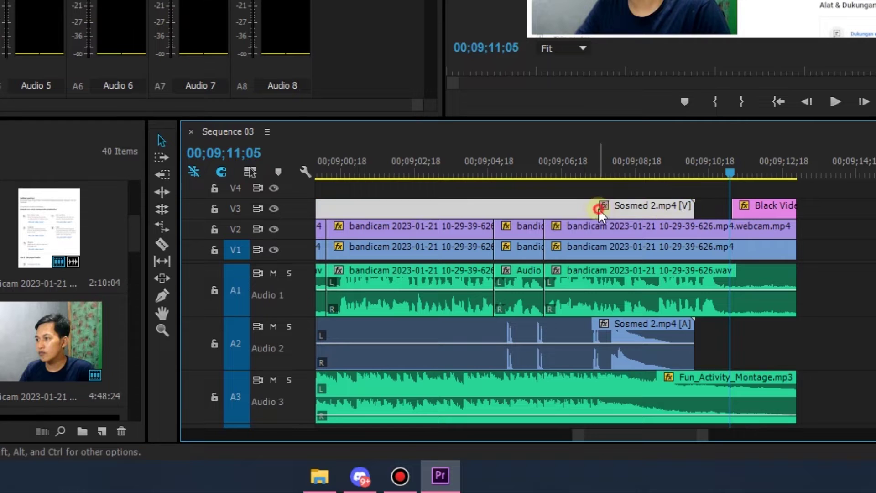
click(641, 320)
mouse_move(592, 209)
mouse_down()
mouse_move(865, 218)
mouse_move(470, 209)
mouse_up()
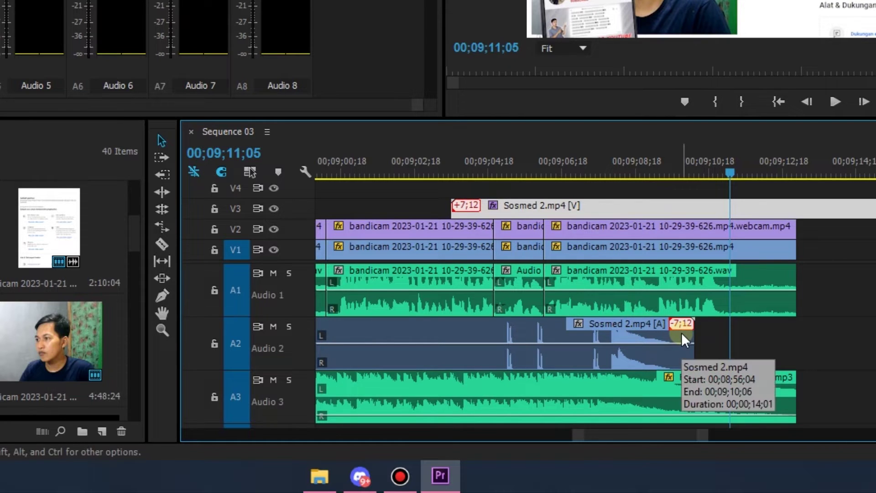
key(ctrl+z)
Re-enable Linked Selection and test-move Sosmed 2.mp4 with its audio, then undo
click(250, 171)
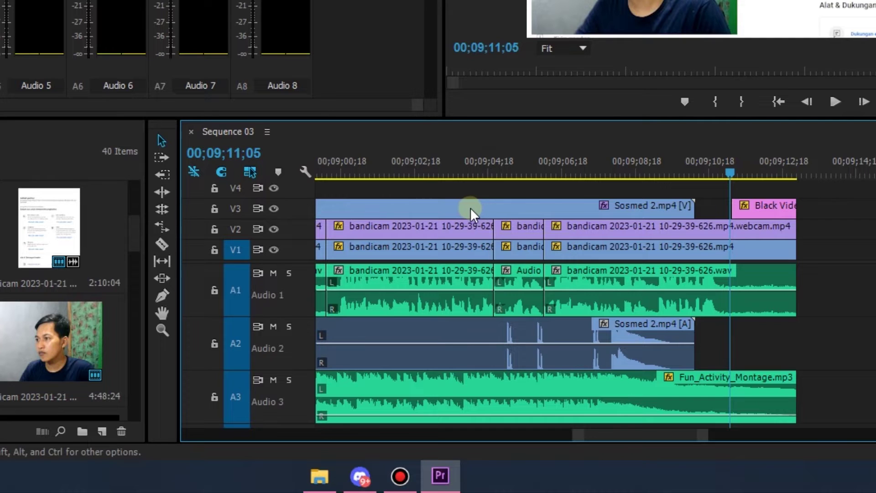
drag(469, 207, 812, 206)
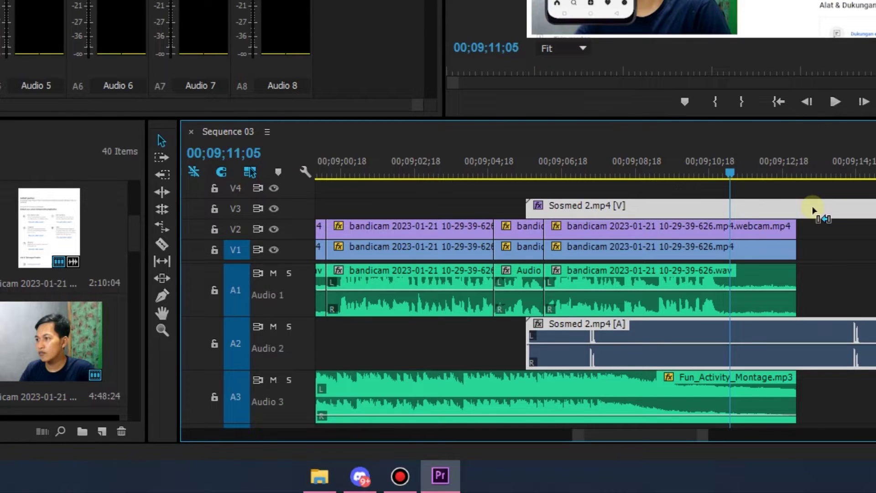
key(ctrl+z)
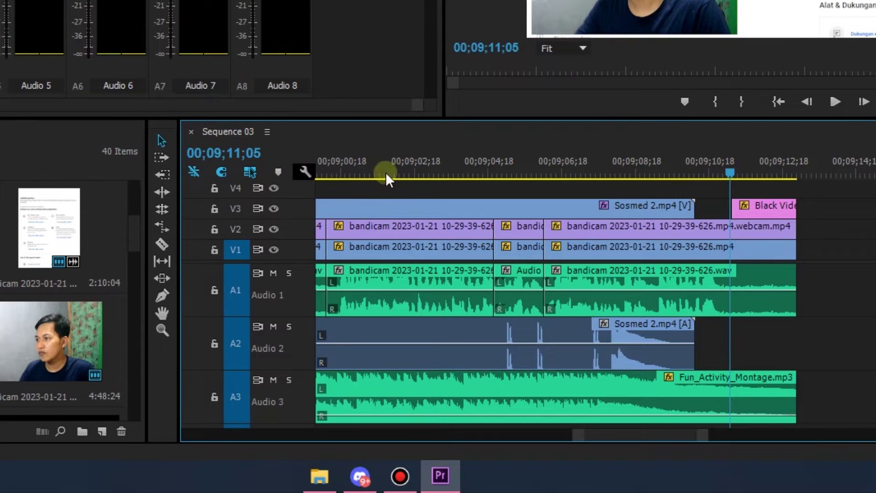
Add a marker near 00;09;09;13 and scrub the playhead to about 00;09;09;07
drag(708, 171, 664, 173)
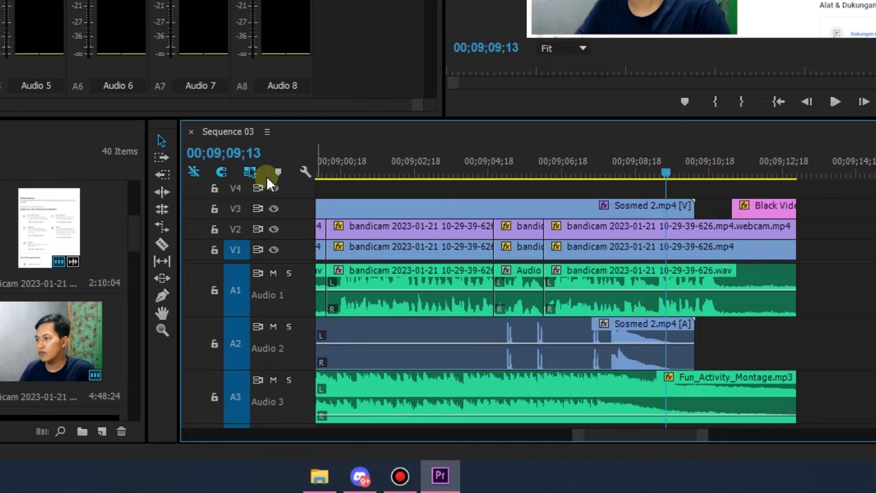
click(288, 177)
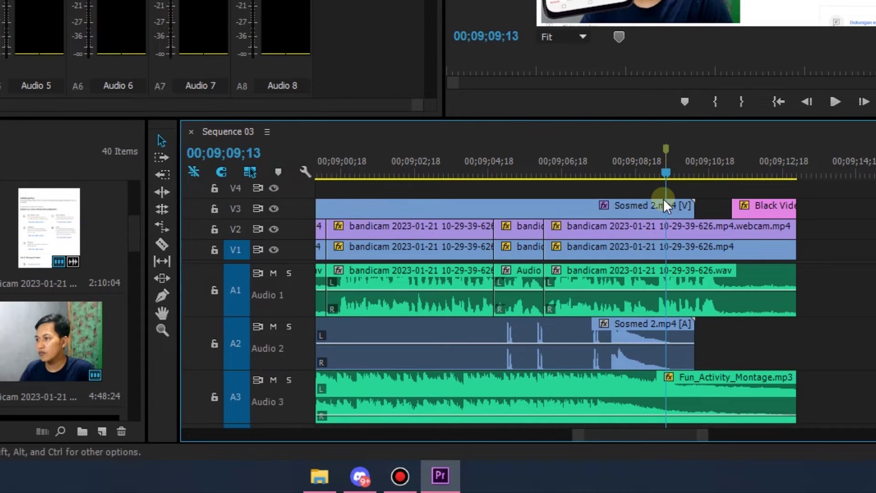
mouse_move(664, 201)
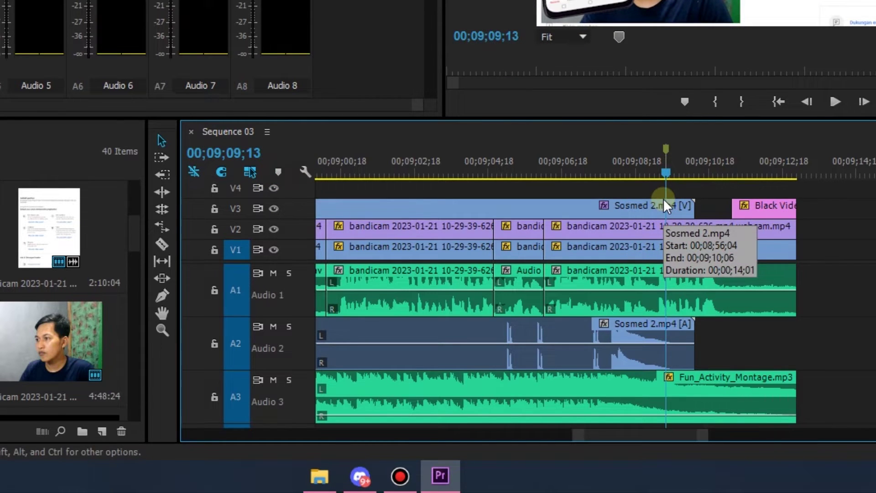
drag(663, 172, 637, 173)
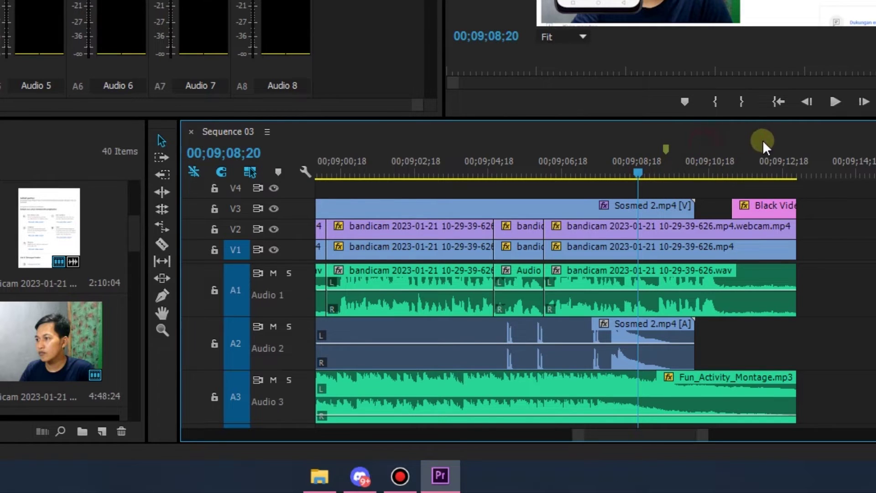
drag(637, 174, 708, 173)
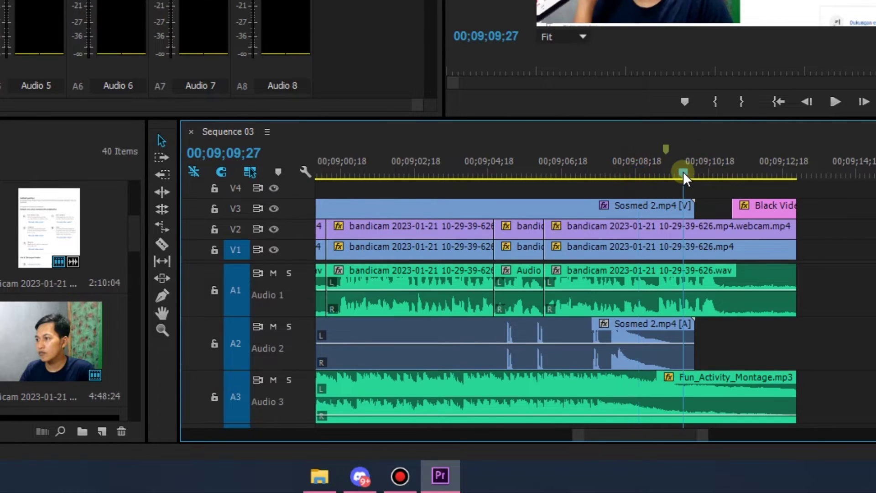
click(658, 173)
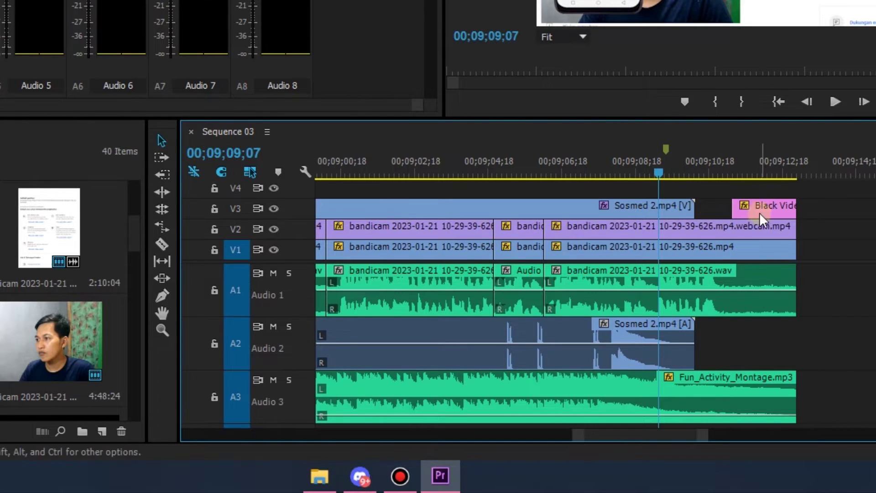
Try moving Black Video onto V4 above Sosmed 2.mp4, undoing back to V3
drag(748, 207, 603, 173)
key(ctrl+z)
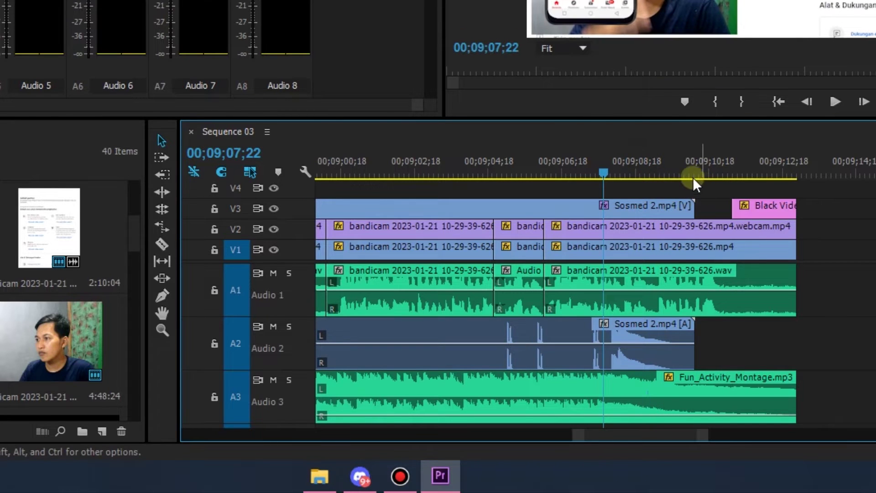
drag(776, 208, 698, 188)
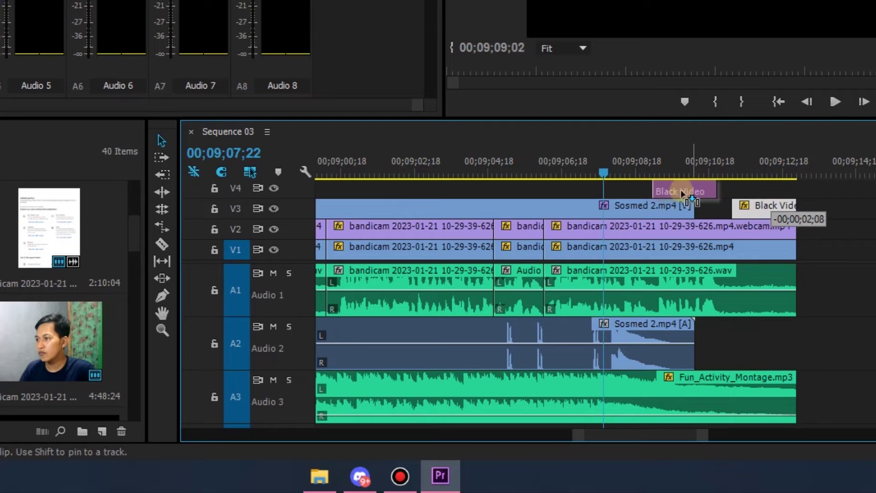
drag(698, 191, 712, 197)
key(ctrl+z)
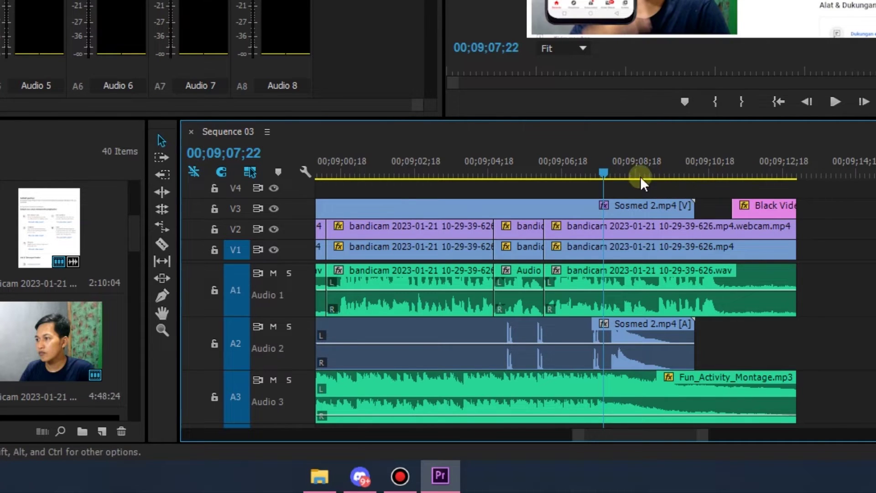
Mark 00;09;09;09 on the ruler, keep Black Video on V3, and open the marker's options
click(279, 172)
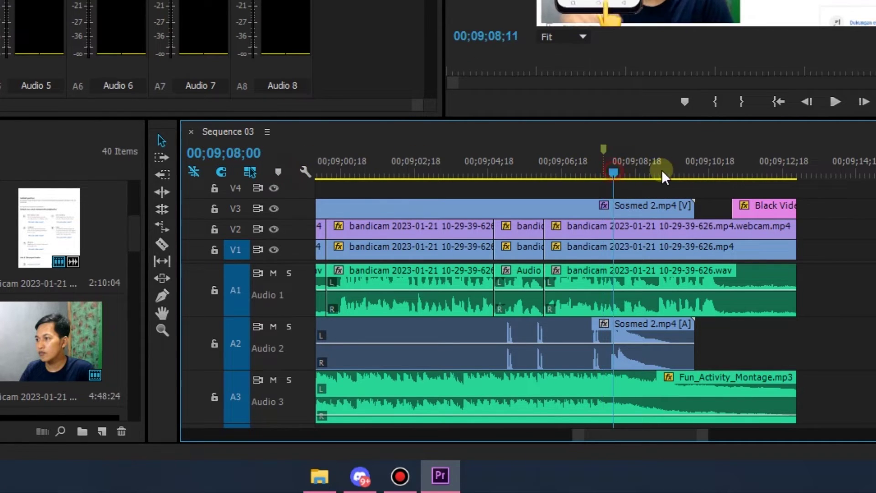
click(662, 171)
click(779, 207)
drag(779, 207, 610, 179)
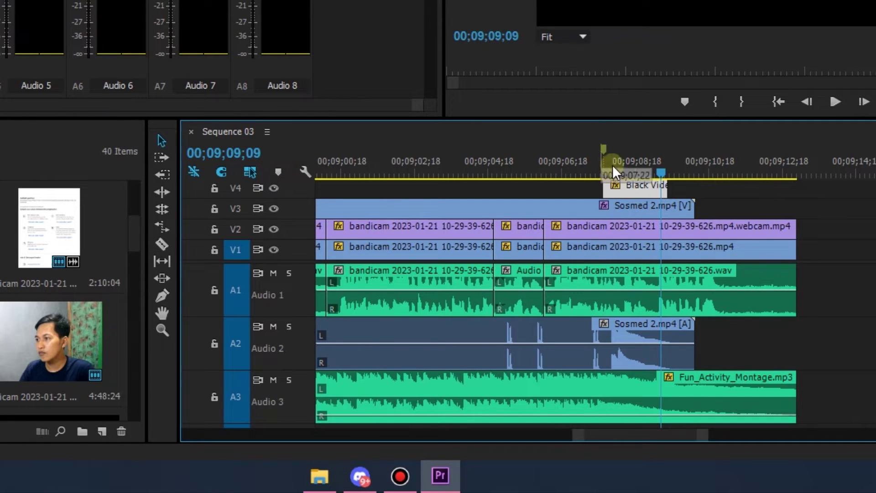
drag(611, 179, 620, 184)
key(ctrl+z)
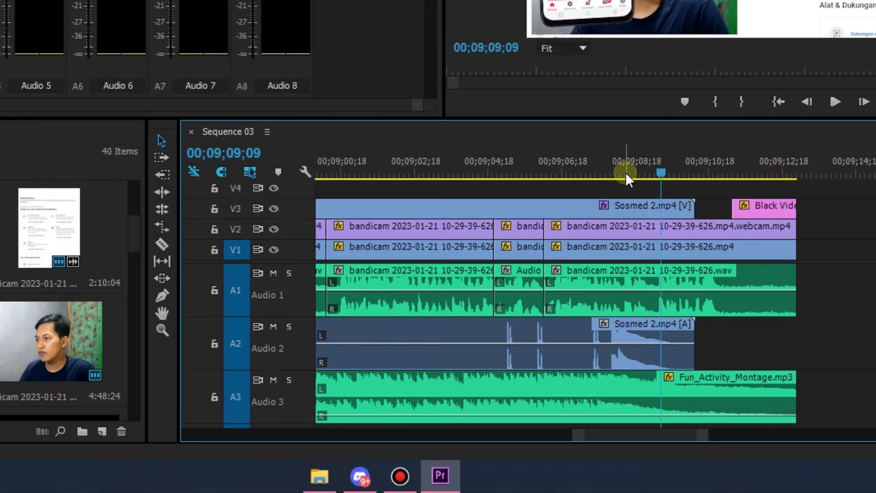
click(280, 173)
drag(664, 173, 645, 174)
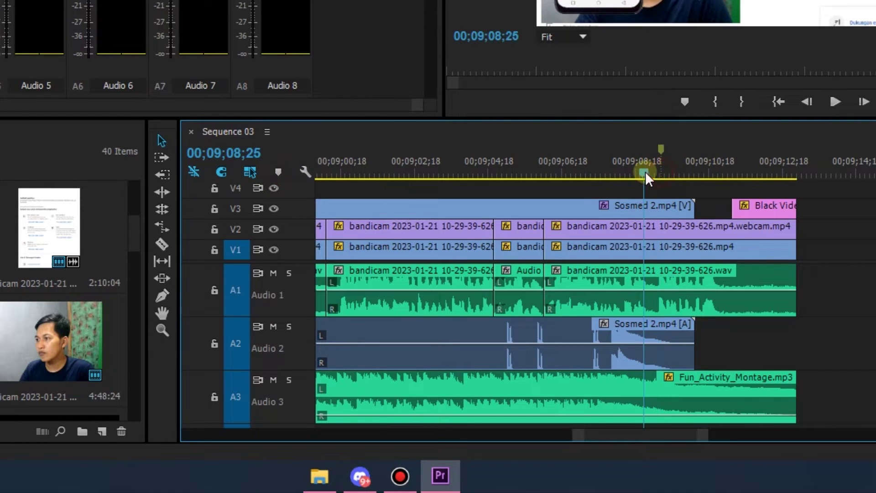
right_click(662, 147)
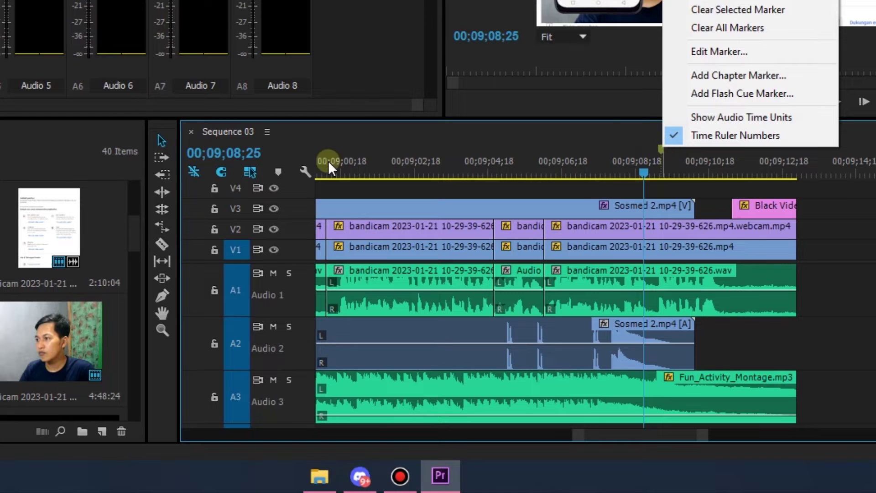
Turn the 00;09;09;09 marker red, then clear it from the Sequence 03 ruler
click(275, 172)
double_click(659, 149)
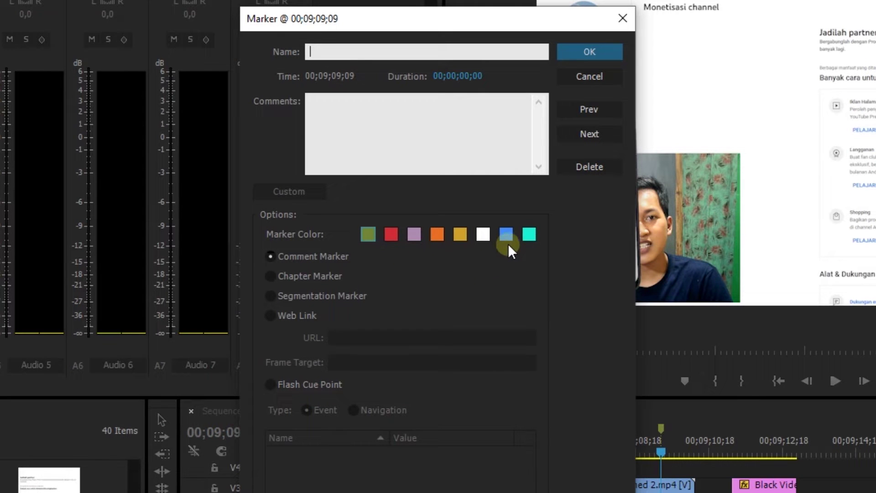
click(392, 235)
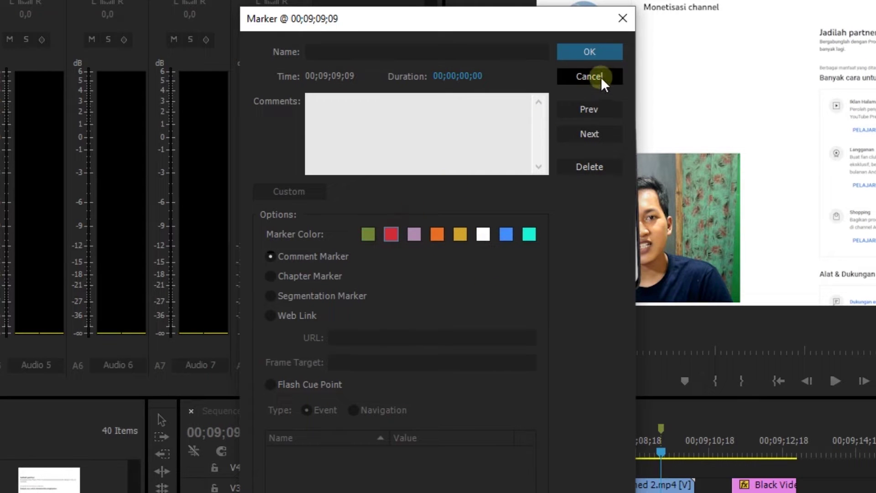
click(593, 53)
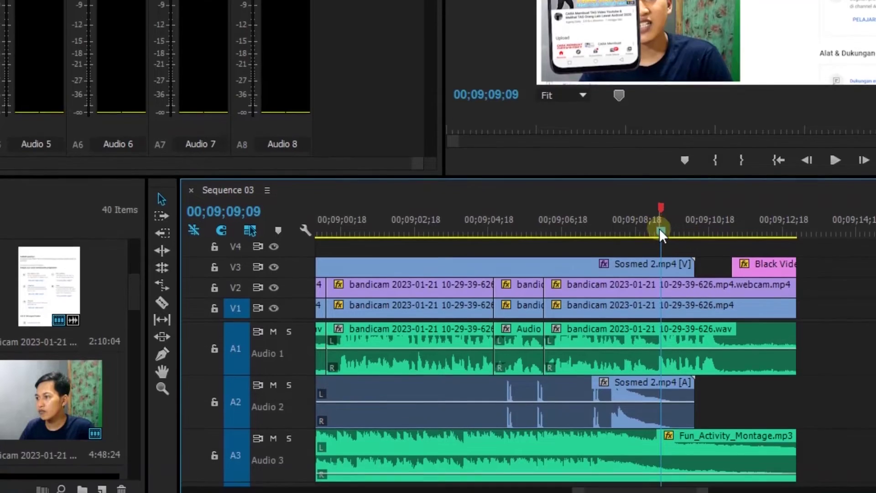
click(623, 231)
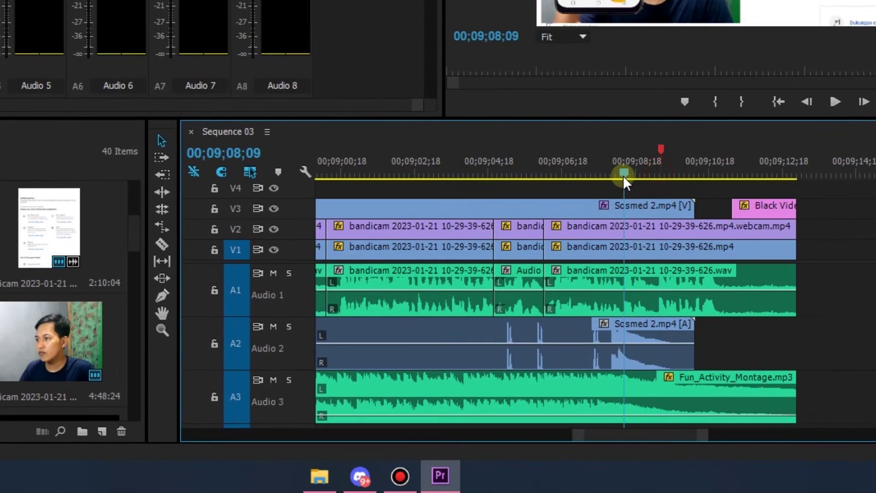
click(667, 155)
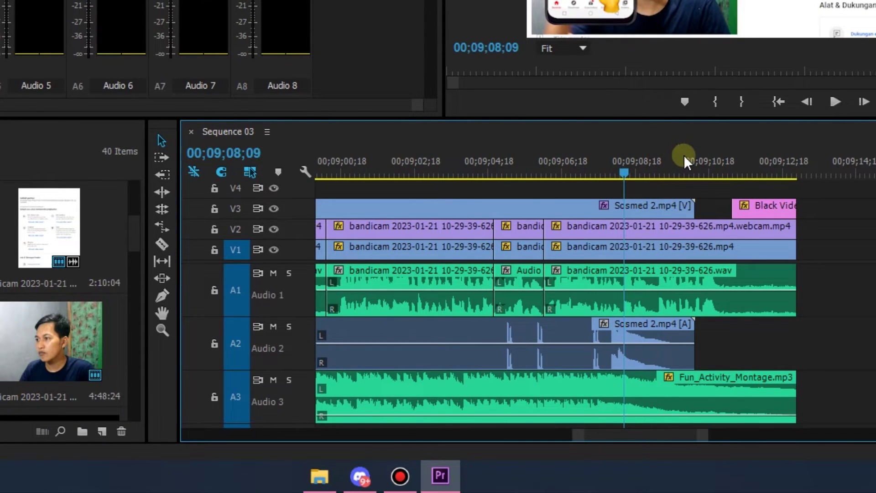
click(305, 175)
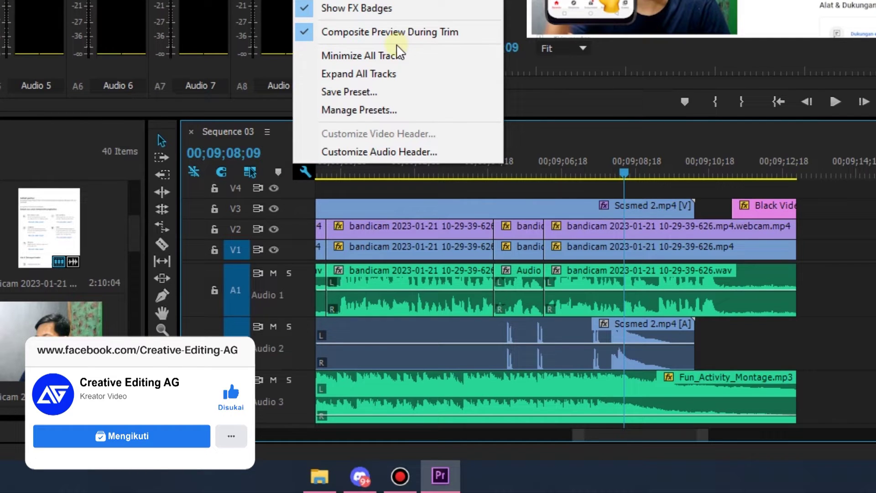
click(726, 256)
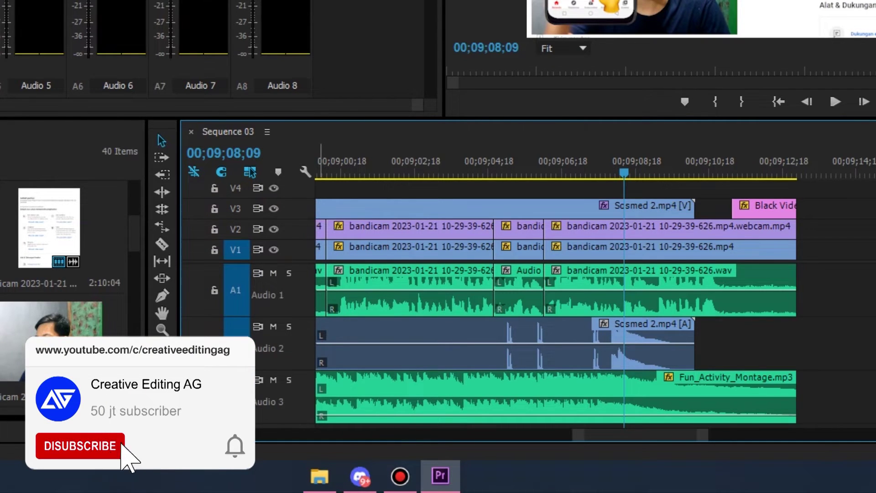
click(617, 195)
mouse_move(870, 189)
mouse_down()
mouse_move(586, 381)
mouse_move(775, 397)
mouse_up()
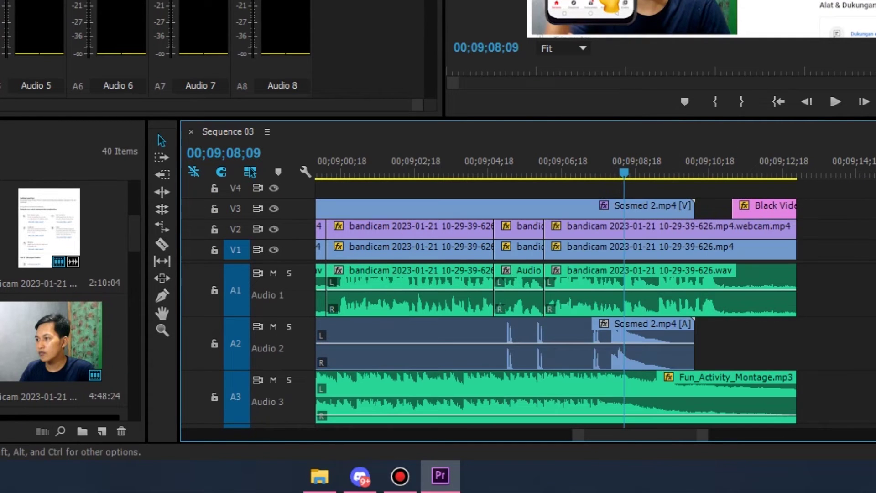
Lock track V3, test that Black Video can't be dragged, then unlock V3
click(215, 208)
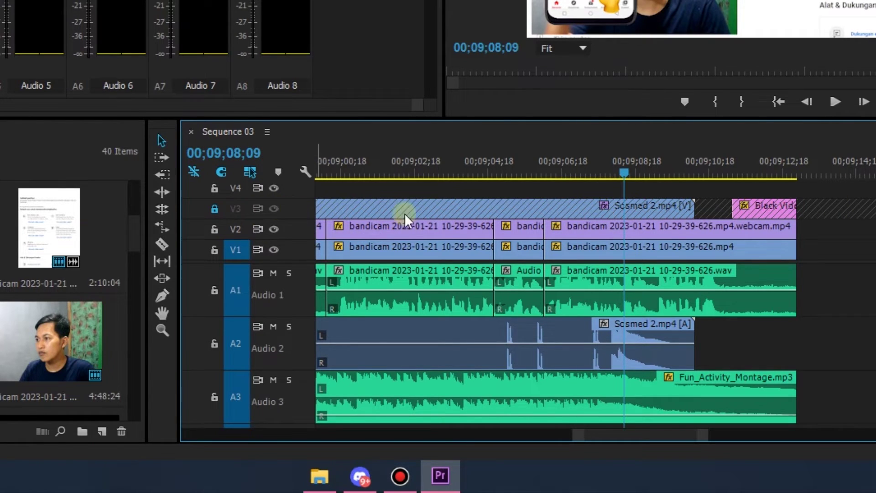
drag(785, 206, 759, 212)
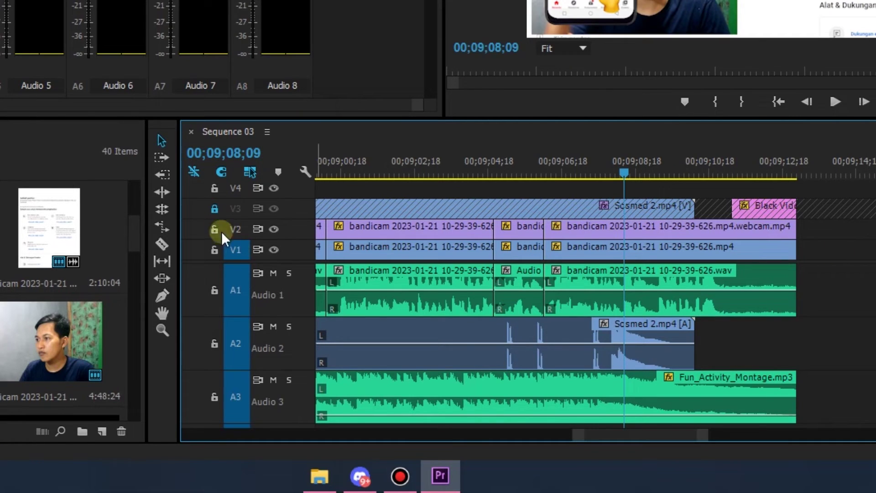
click(216, 208)
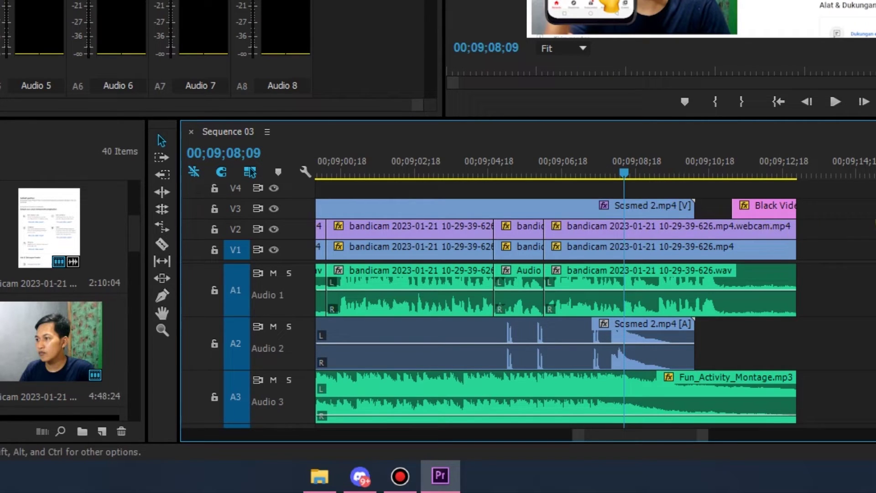
Toggle track targeting so V3 is targeted and V1 is untargeted
click(234, 234)
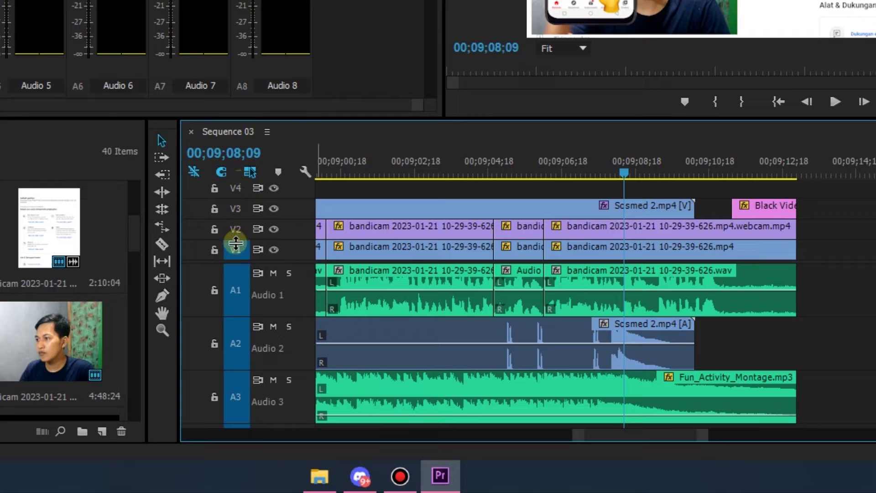
click(235, 208)
click(237, 229)
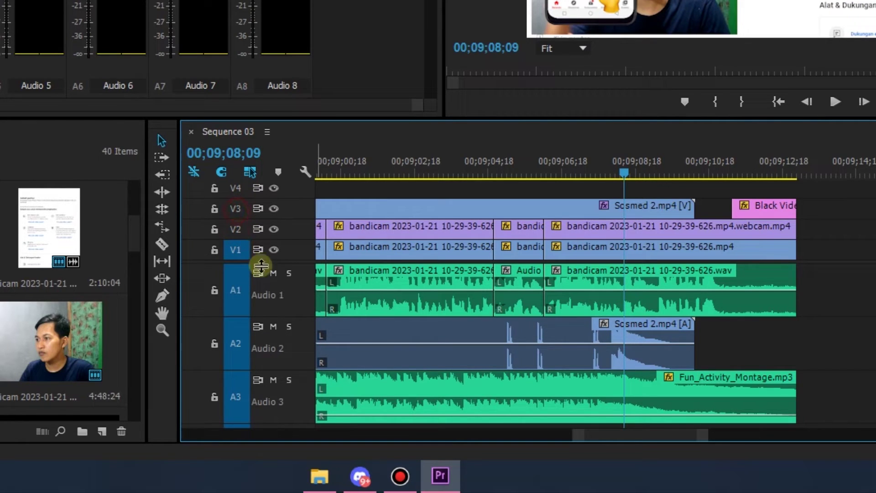
click(237, 253)
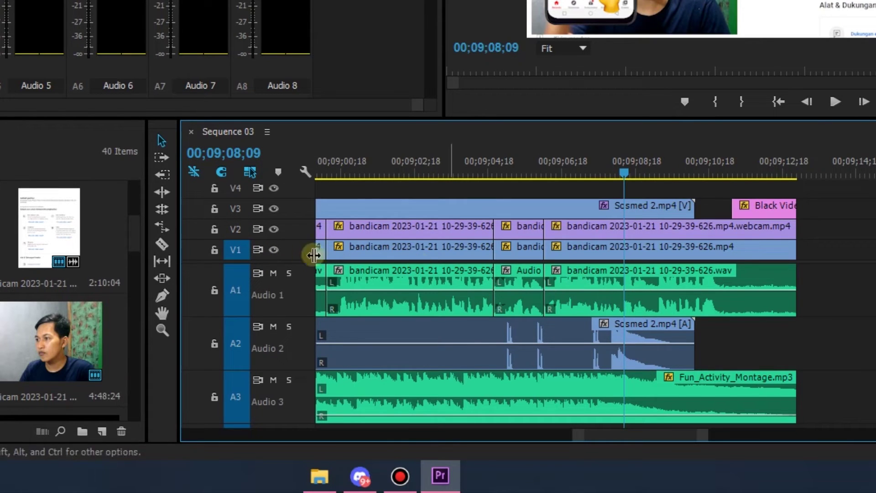
Select Sosmed 2.mp4 and move the playhead to 00;09;13;22
scroll(7, 358, down, 5)
scroll(6, 349, down, 2)
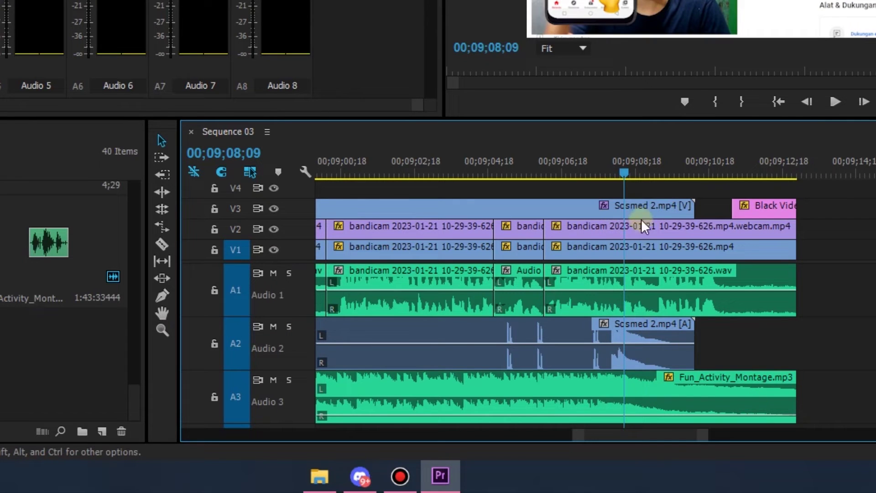
click(629, 208)
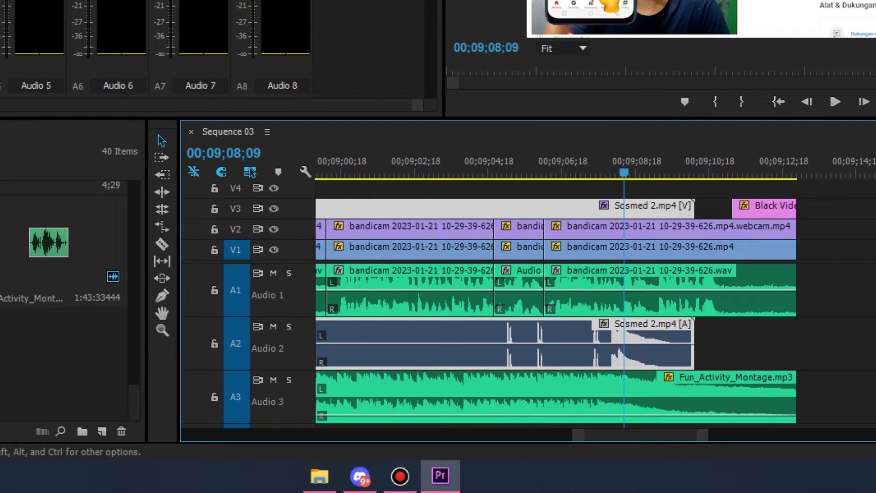
drag(634, 165, 759, 174)
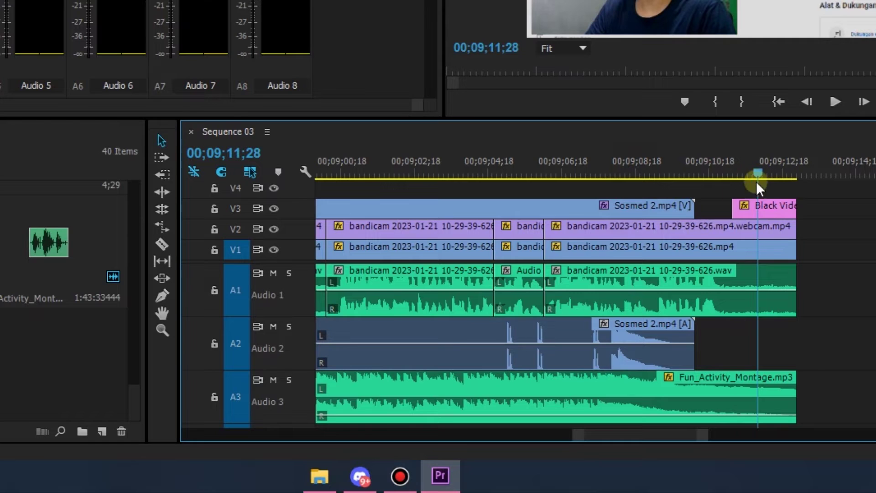
click(662, 206)
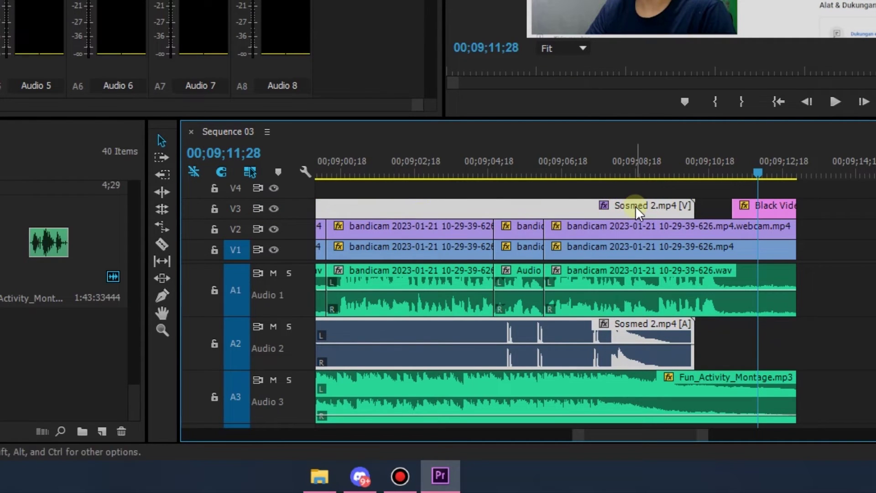
click(833, 253)
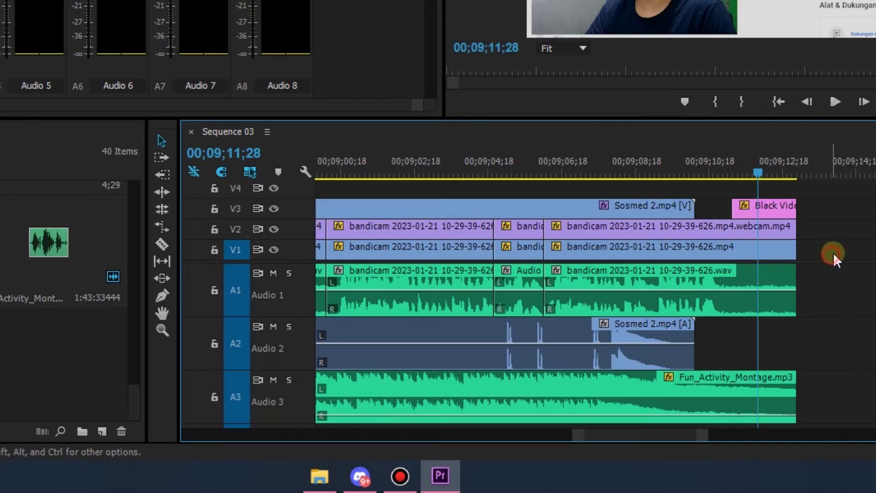
click(641, 206)
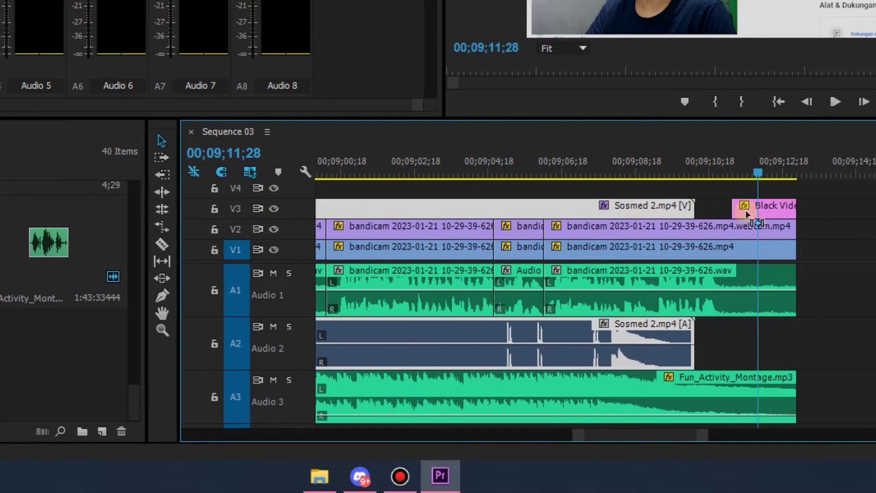
click(807, 196)
drag(757, 173, 823, 173)
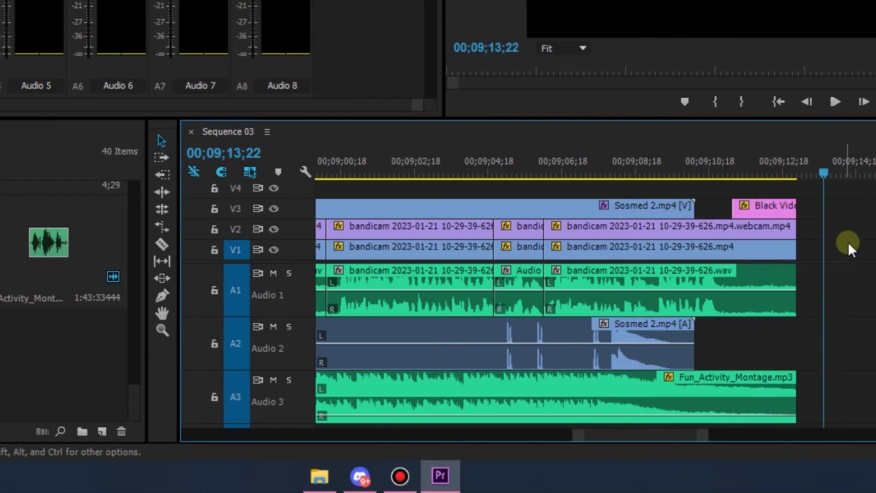
Trial-paste Sosmed 2.mp4 at the playhead with V3 targeted, undoing each paste
key(ctrl+v)
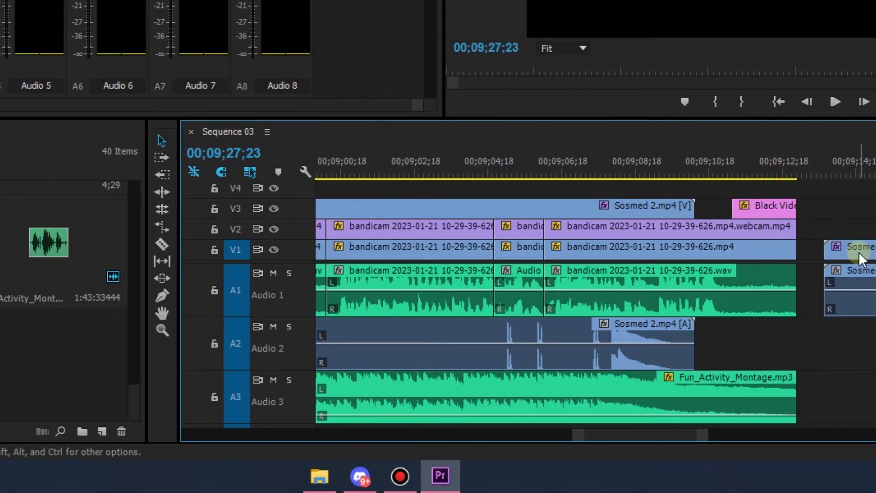
key(ctrl+z)
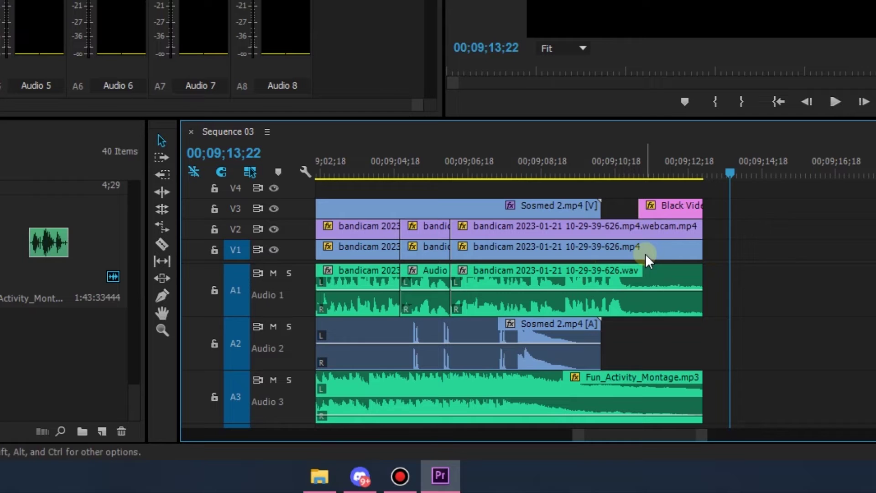
click(234, 209)
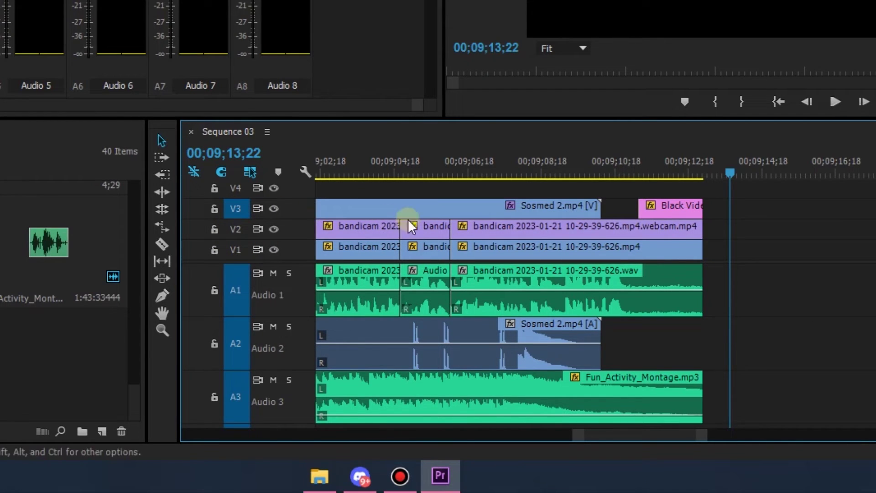
click(492, 209)
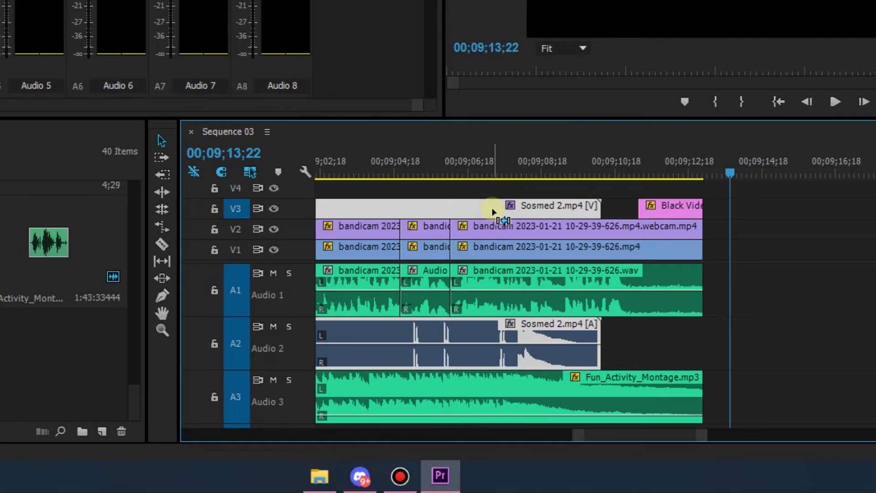
click(785, 240)
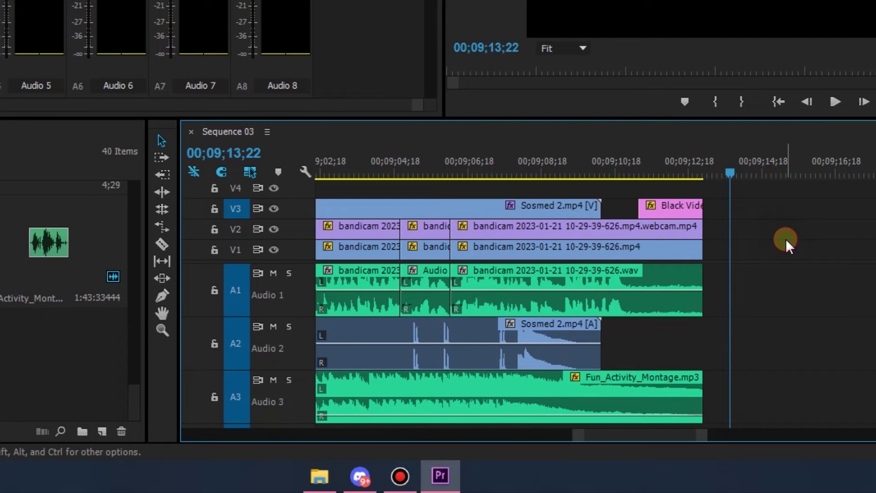
key(ctrl+v)
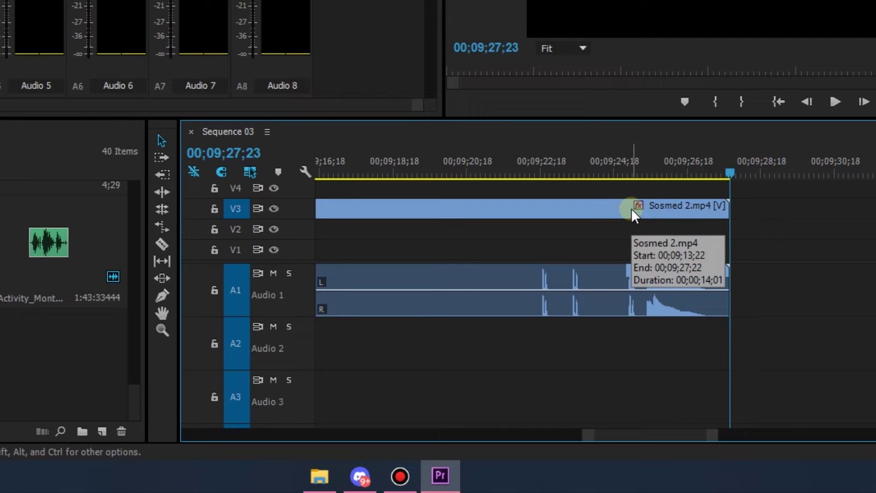
key(ctrl+z)
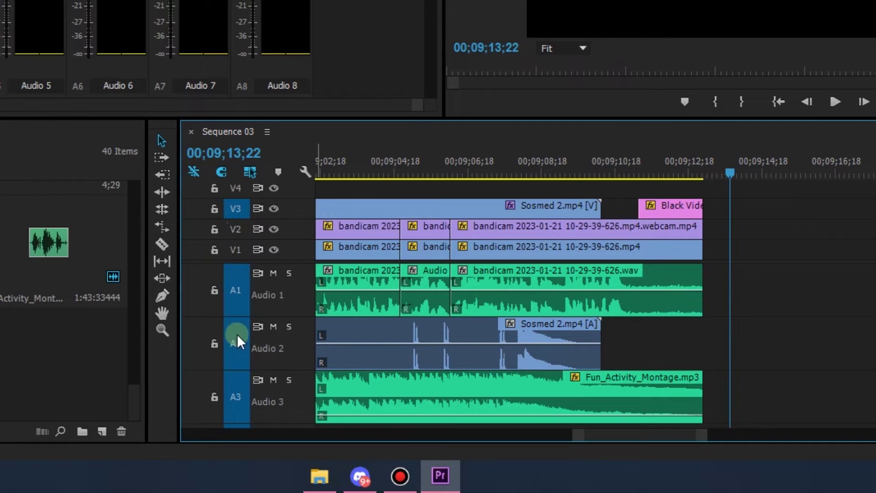
Untarget A1 and A3, copy-paste Sosmed 2.mp4 and undo it, then retarget V1
click(240, 311)
click(244, 383)
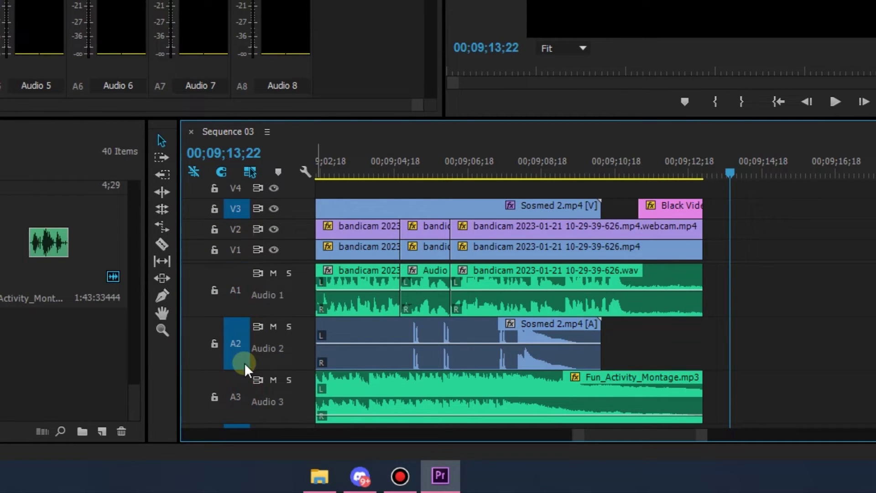
click(476, 207)
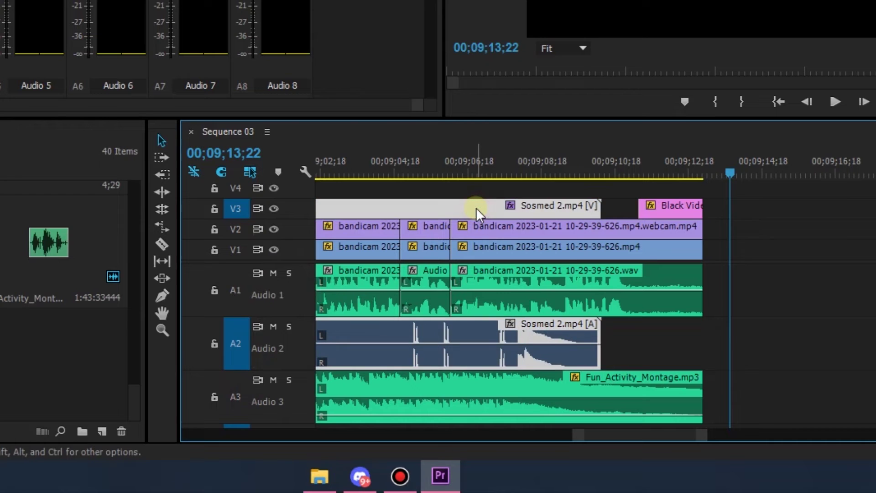
key(ctrl+c)
key(ctrl+v)
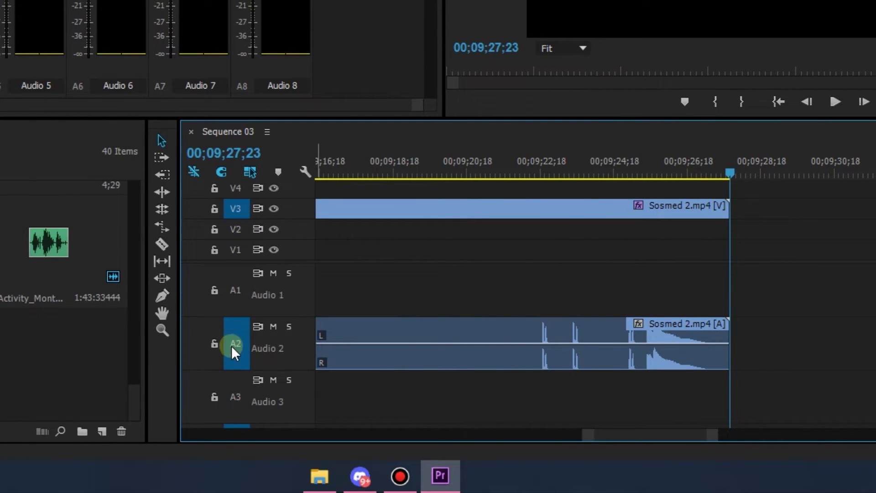
key(ctrl+z)
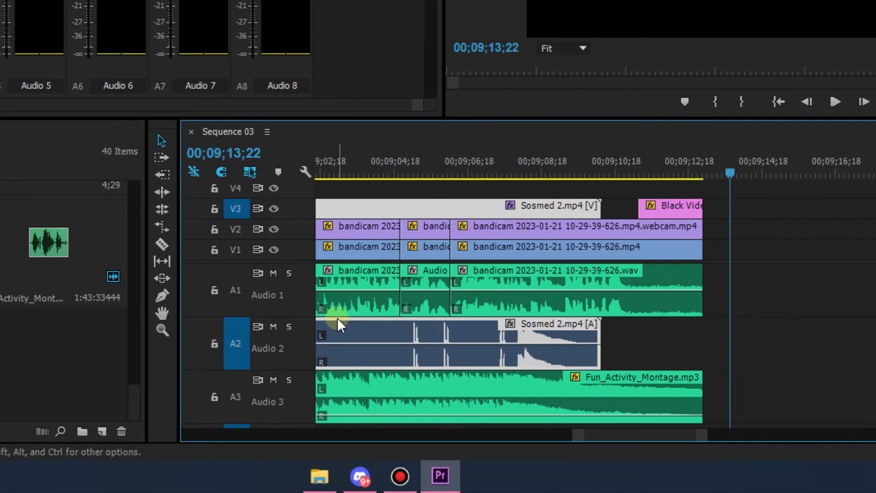
click(235, 249)
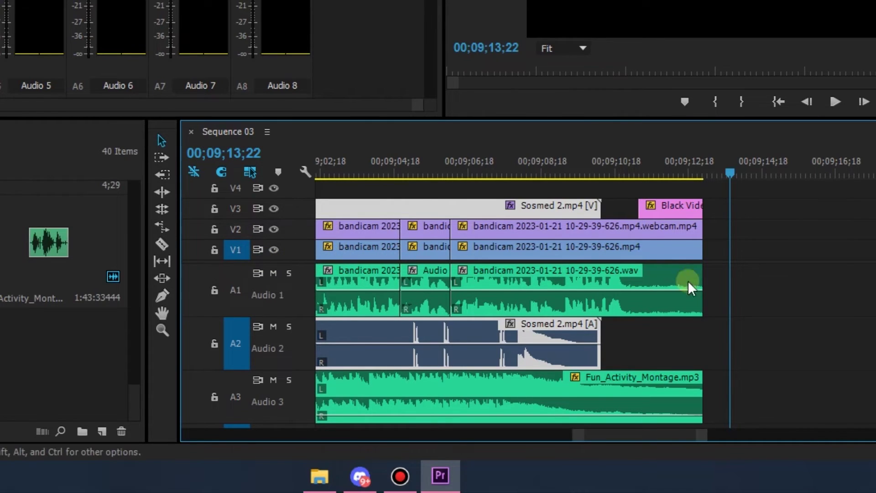
Move the playhead to 00;09;10;14 over the V2 webcam clip
click(667, 175)
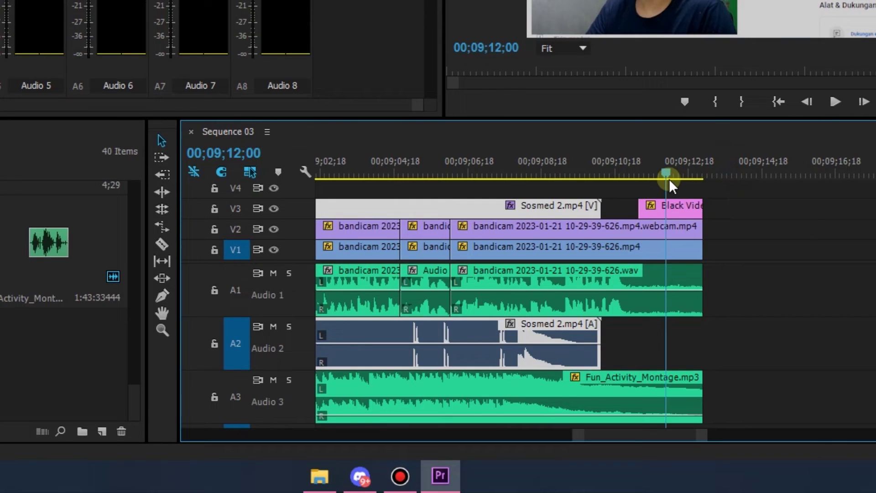
drag(668, 178, 621, 175)
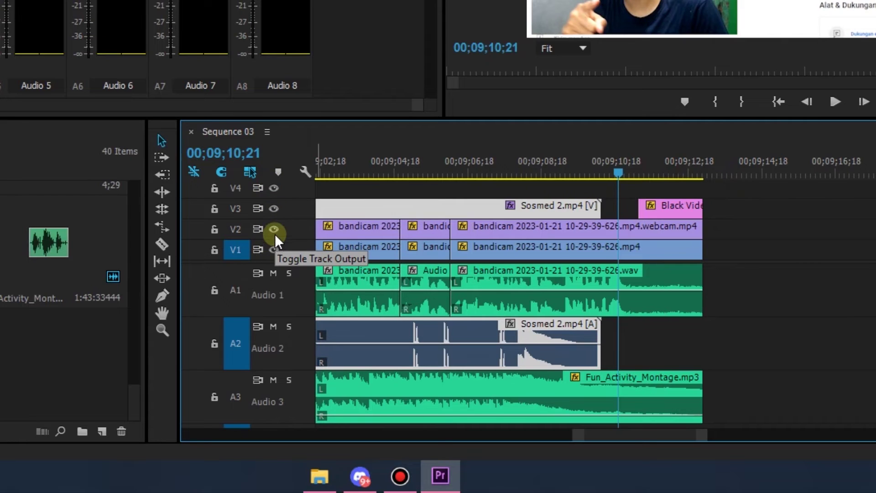
click(563, 226)
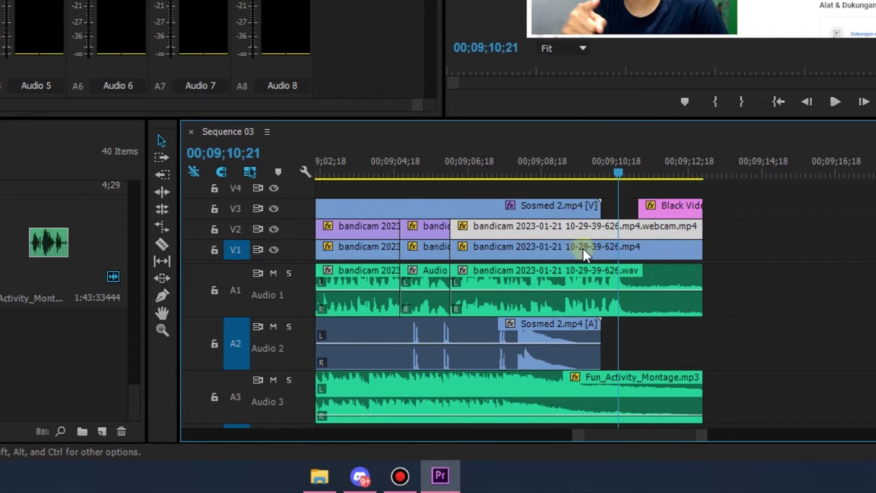
drag(614, 173, 548, 186)
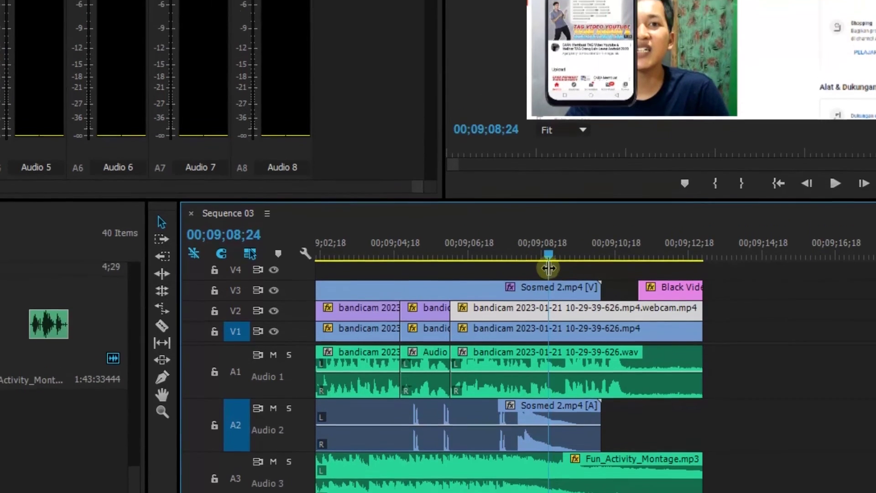
drag(548, 268, 612, 360)
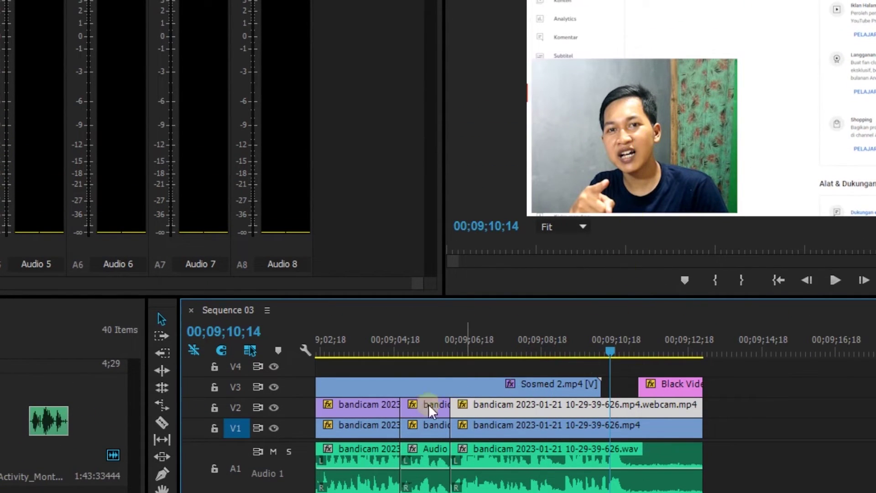
Hide and show the V2 webcam track output twice, leaving it visible
click(273, 407)
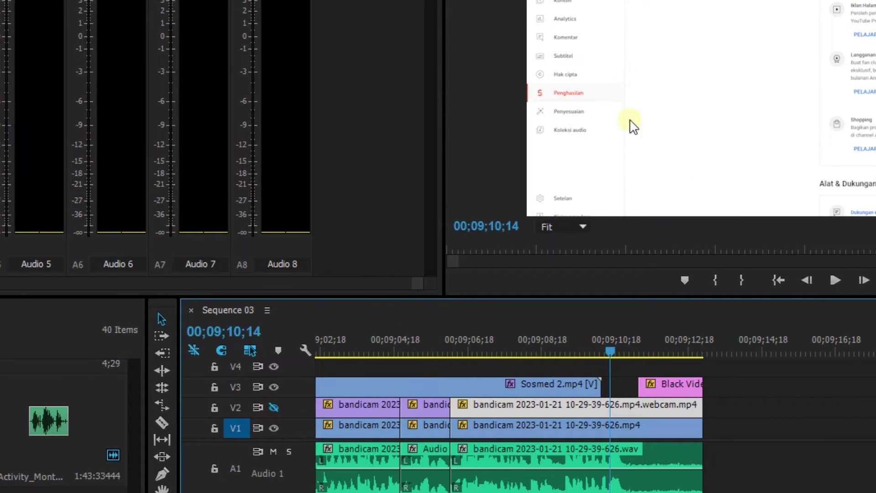
click(273, 407)
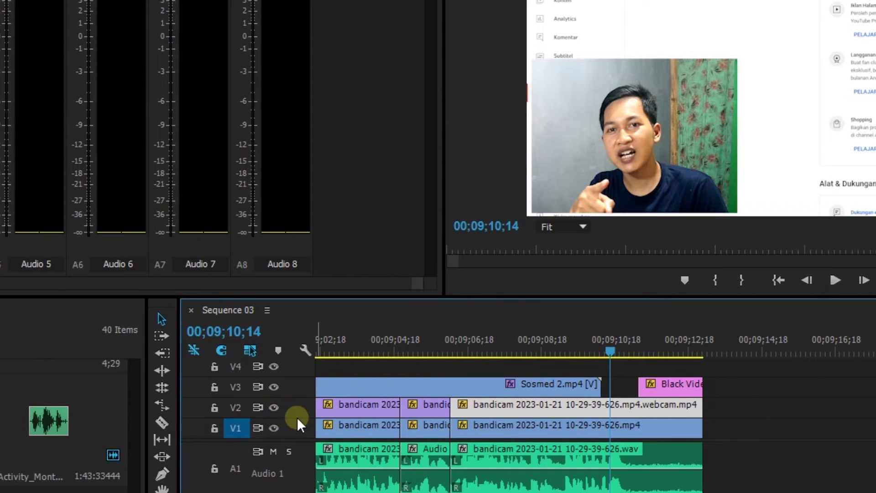
click(274, 407)
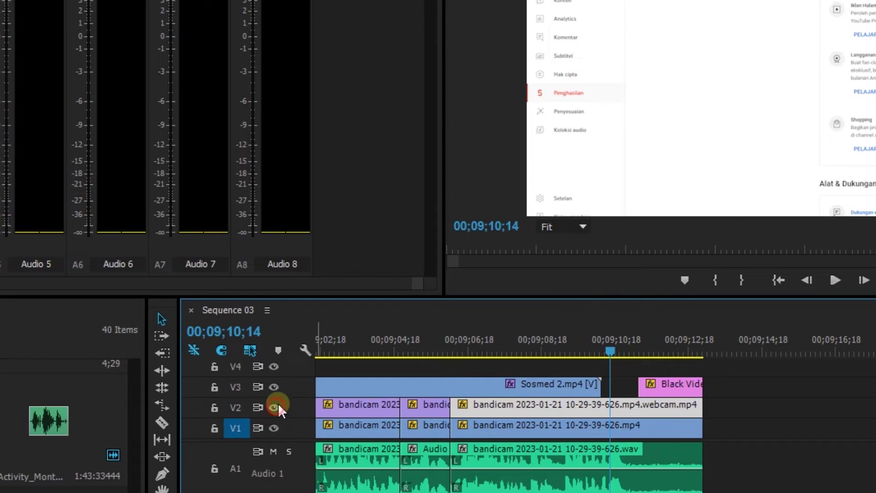
click(274, 407)
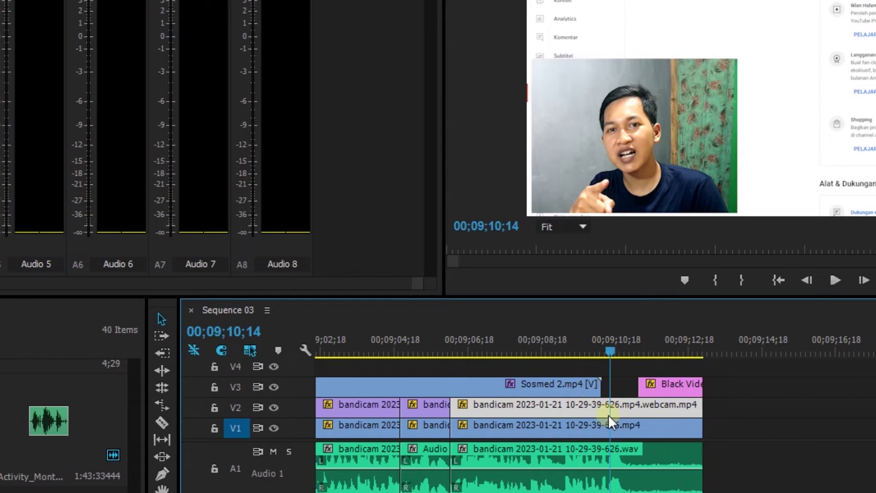
click(803, 414)
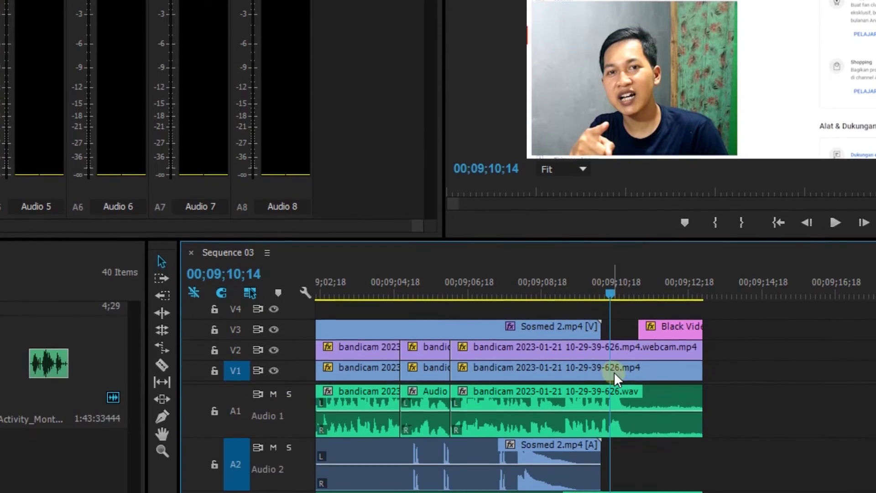
Select the A1 wav clip and play the passage from 00;09;07;05
click(613, 364)
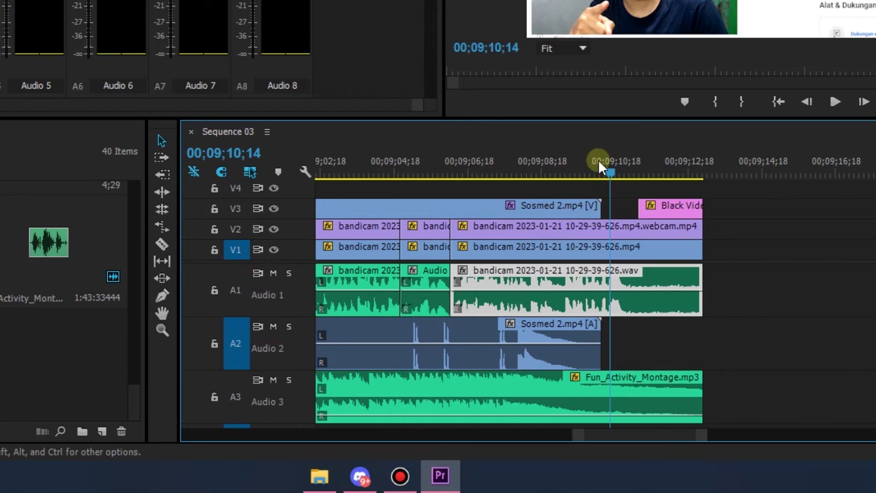
drag(598, 159, 489, 188)
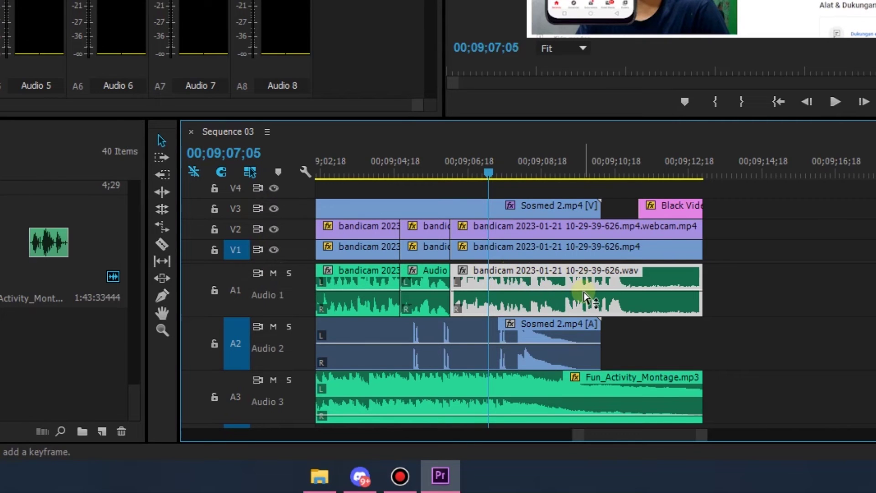
key(space)
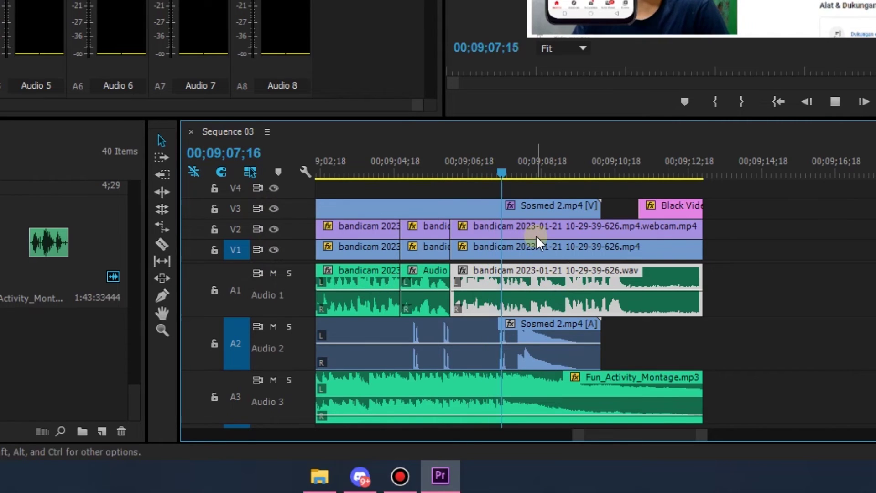
key(space)
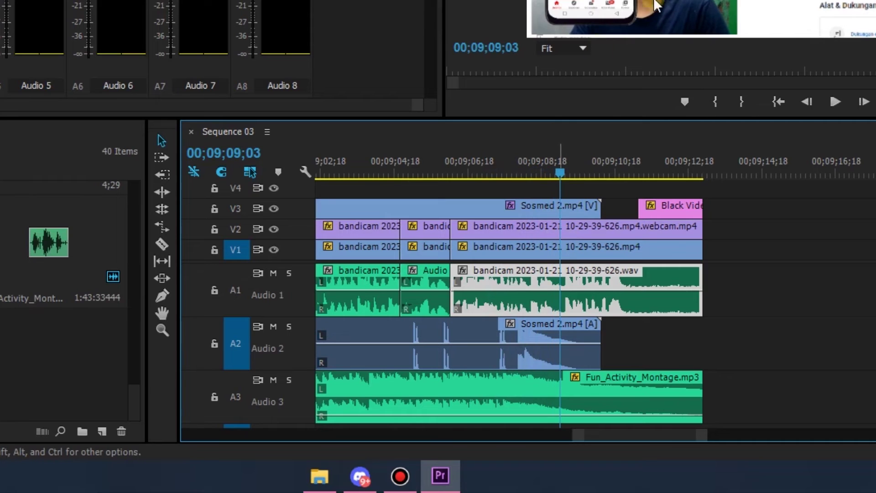
Mute Audio 1 and replay the passage from 00;09;06;22
click(272, 273)
click(548, 172)
click(473, 172)
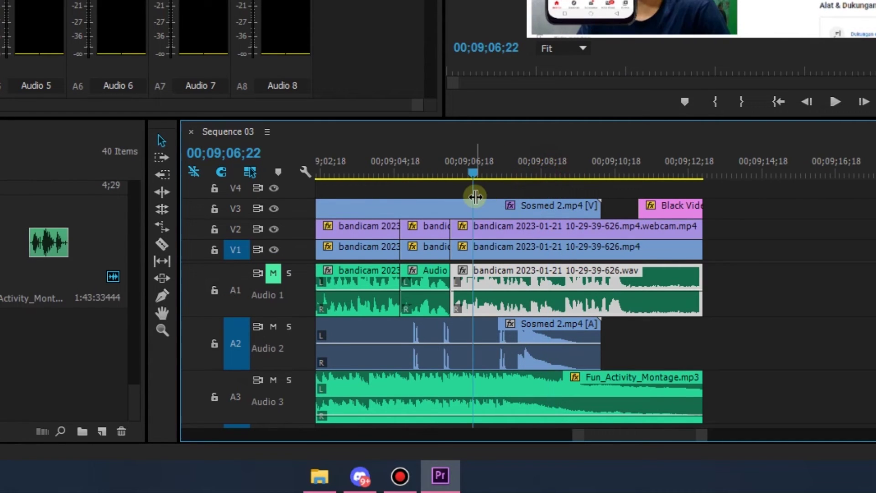
key(space)
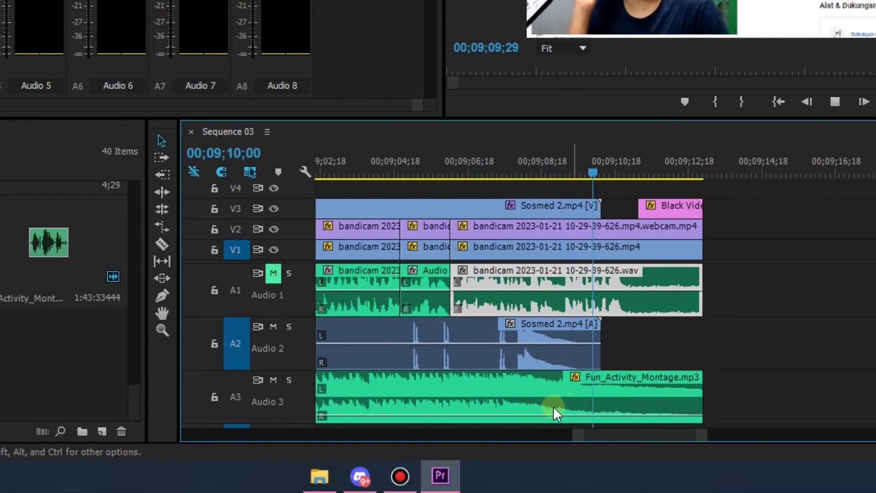
click(628, 206)
Target and solo Audio 1, play from 00;09;06;23, then turn solo off
click(518, 173)
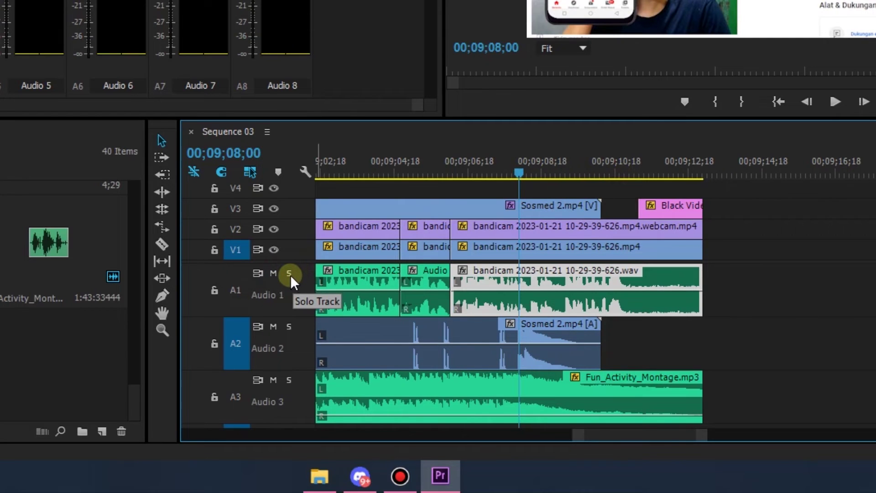
drag(521, 172, 475, 172)
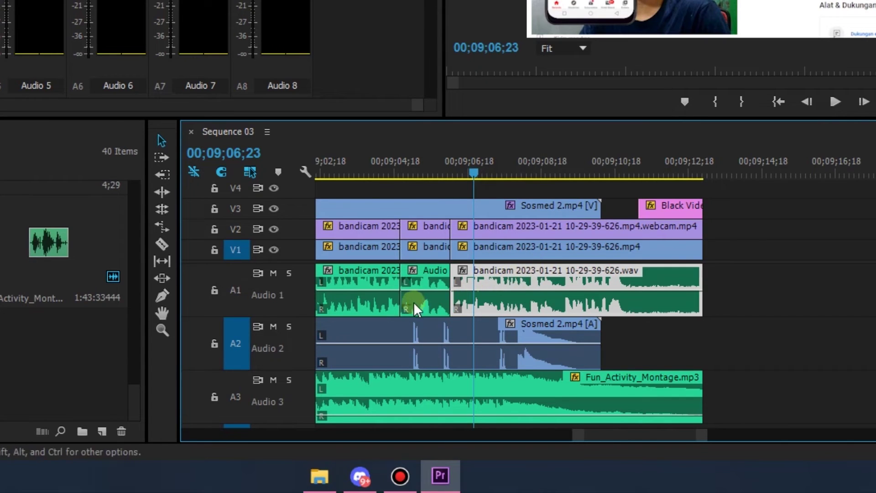
click(236, 292)
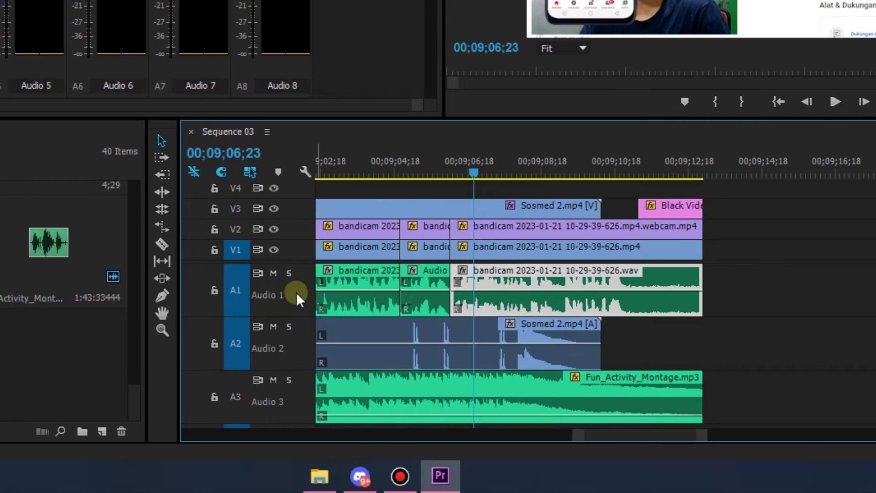
click(289, 274)
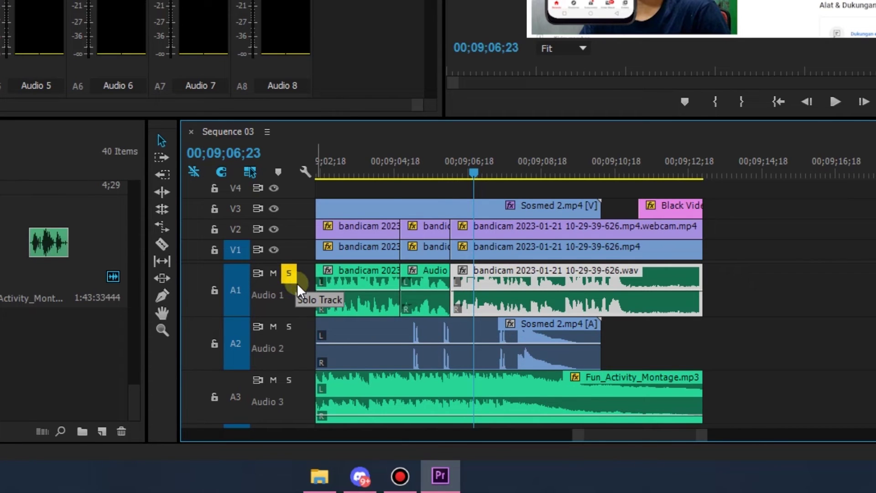
key(space)
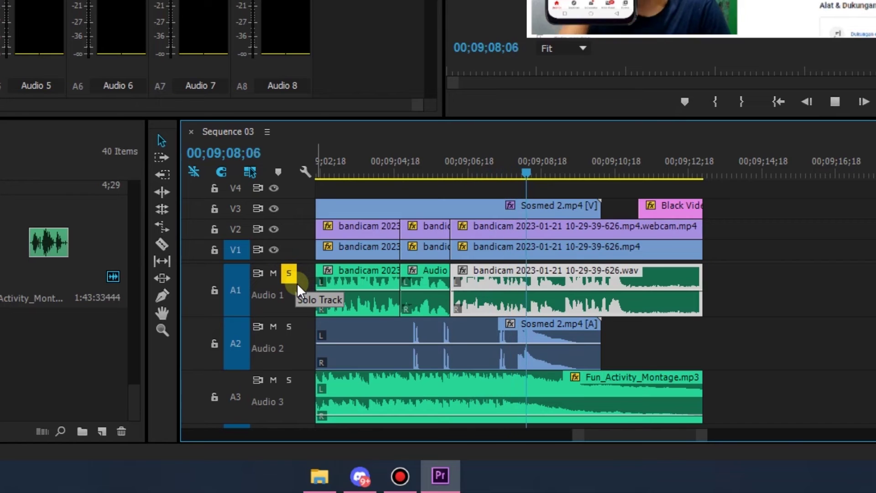
key(space)
click(290, 272)
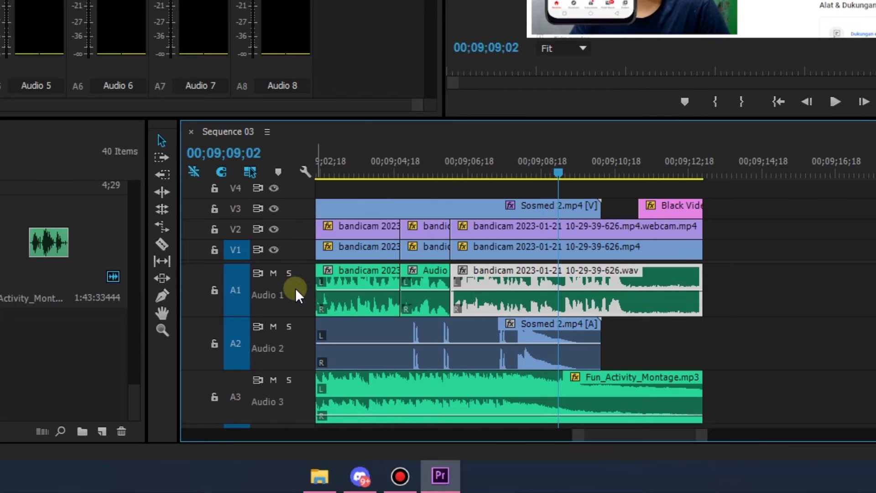
Collapse V1 back to normal height and expand Audio 1 to full height
scroll(291, 255, up, 5)
scroll(297, 235, down, 3)
scroll(296, 236, up, 2)
scroll(273, 231, up, 2)
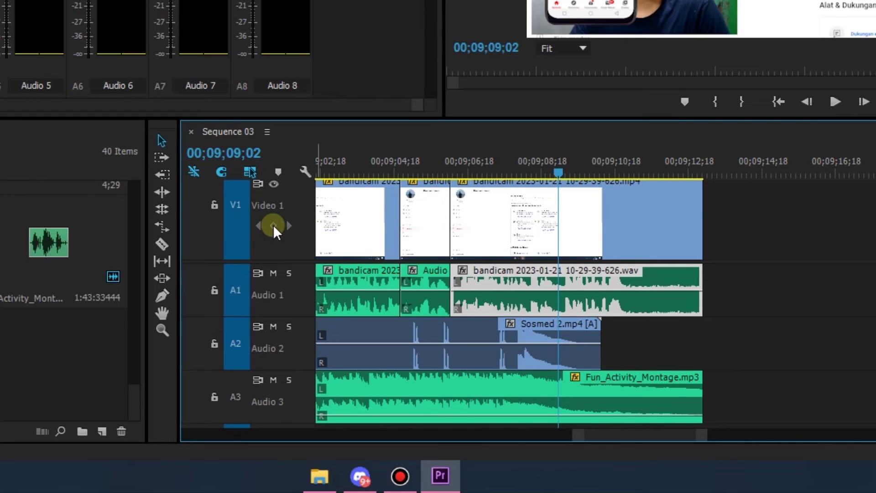
double_click(283, 237)
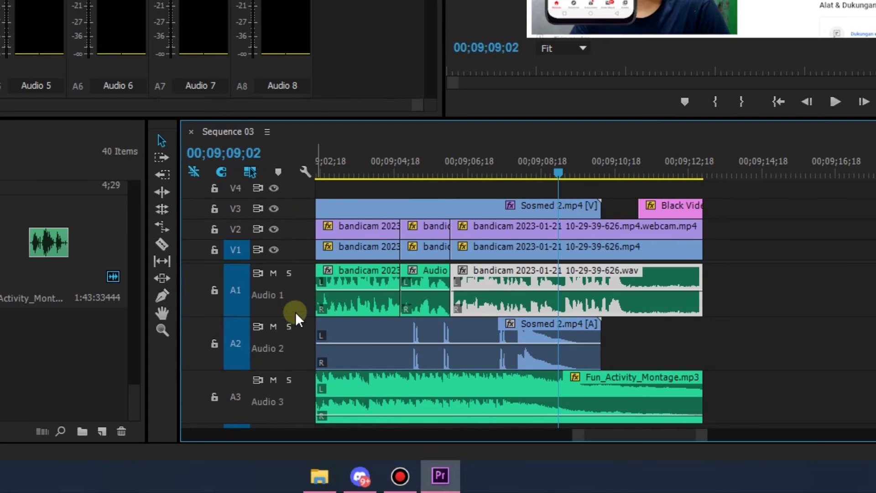
scroll(290, 301, up, 3)
scroll(292, 302, up, 1)
scroll(293, 302, up, 3)
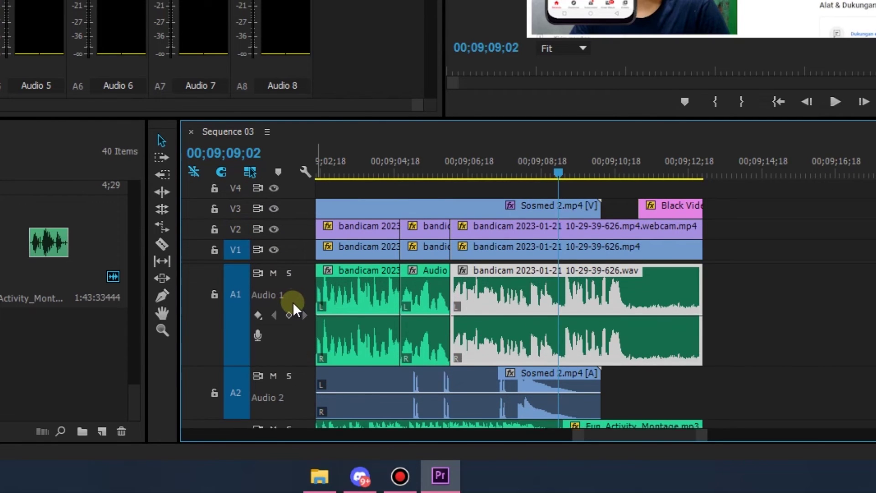
scroll(295, 299, up, 2)
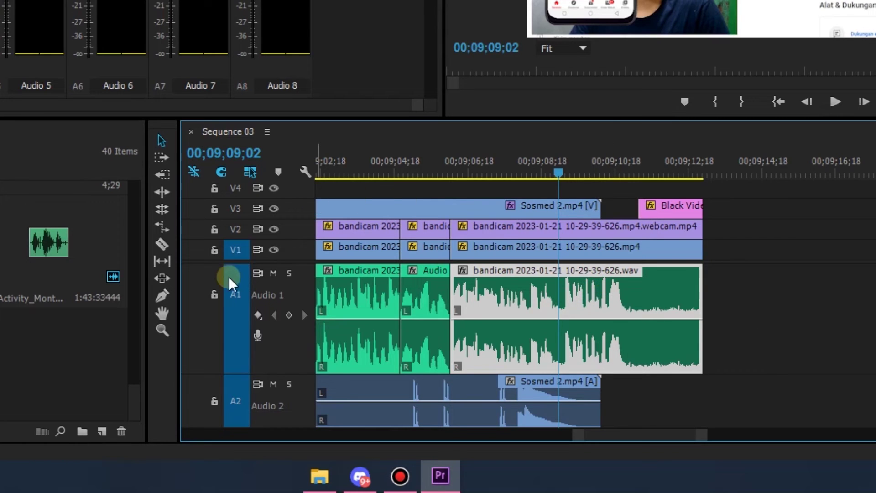
click(289, 314)
drag(561, 172, 606, 174)
click(288, 315)
drag(608, 321, 613, 350)
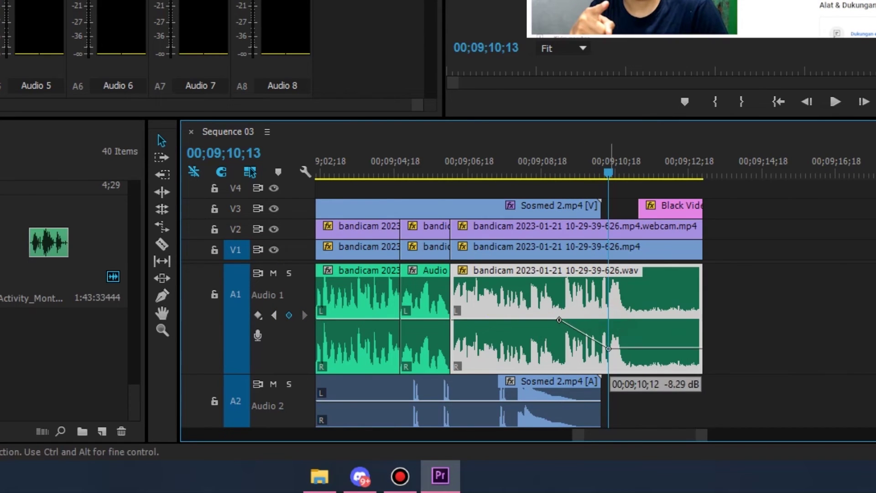
drag(608, 172, 544, 172)
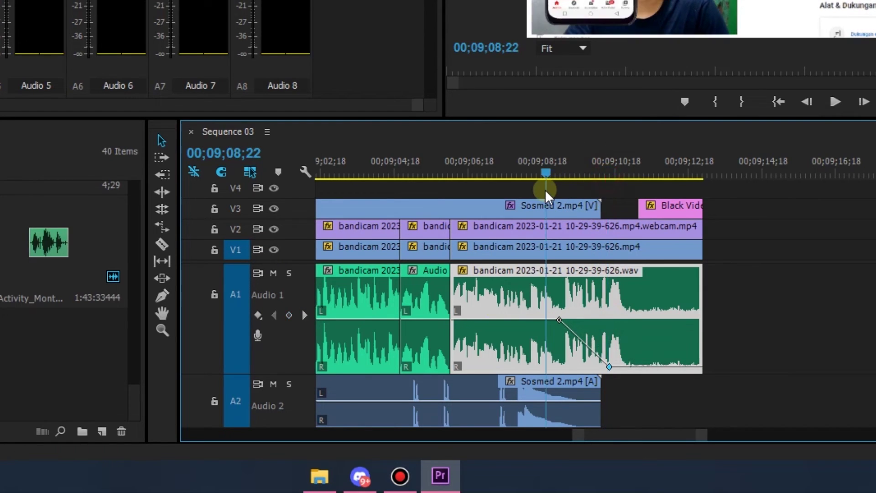
key(space)
key(space)
key(ctrl+z)
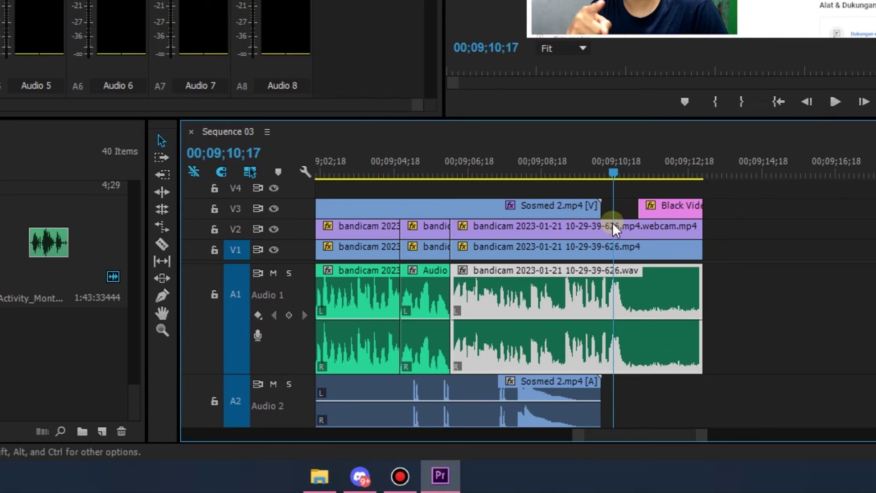
drag(616, 172, 629, 173)
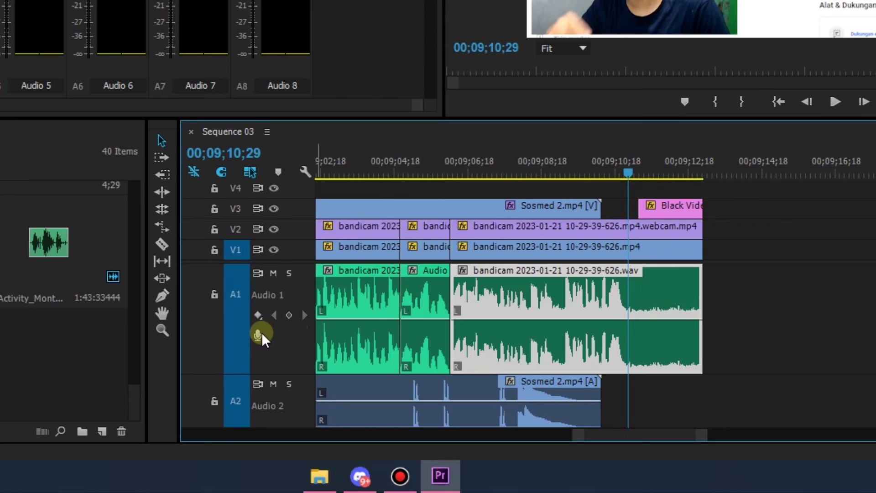
Record a brief voice-over on Audio 1, then play it back from its start
click(262, 332)
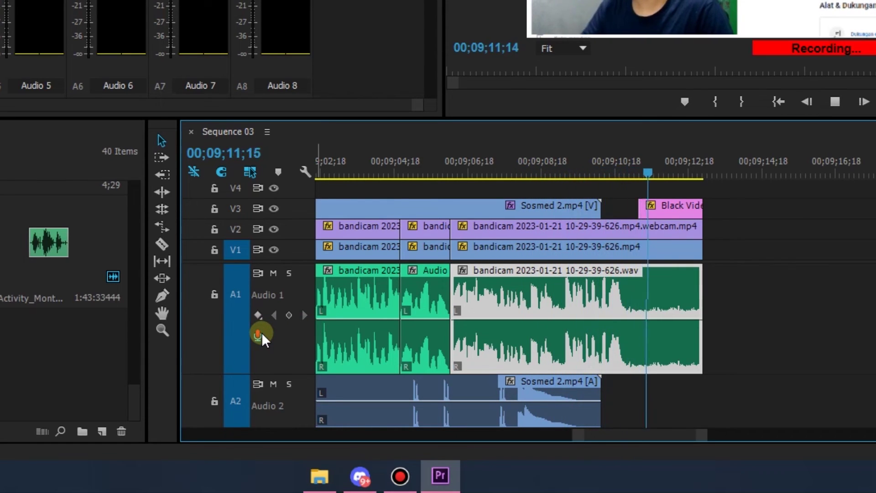
click(261, 332)
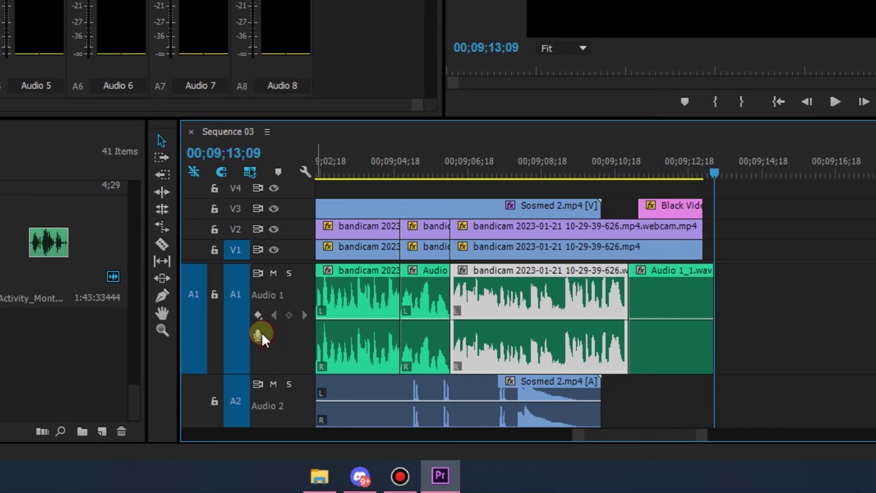
drag(714, 171, 647, 172)
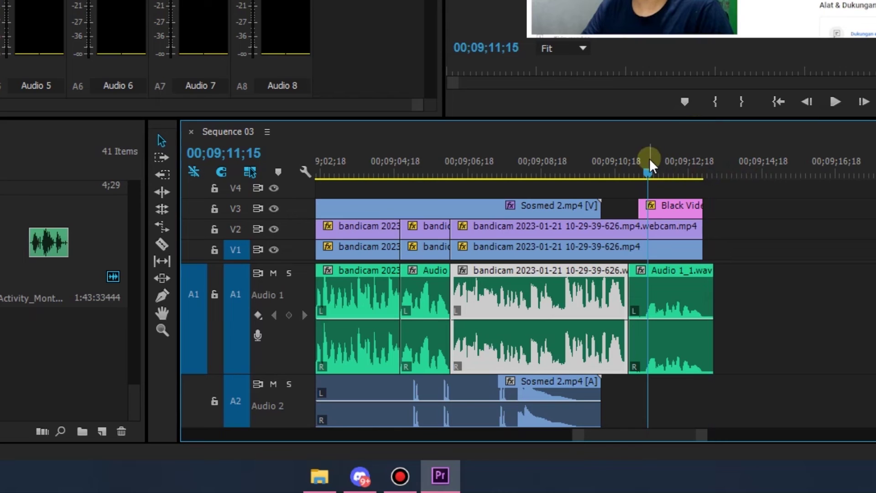
drag(650, 160, 634, 173)
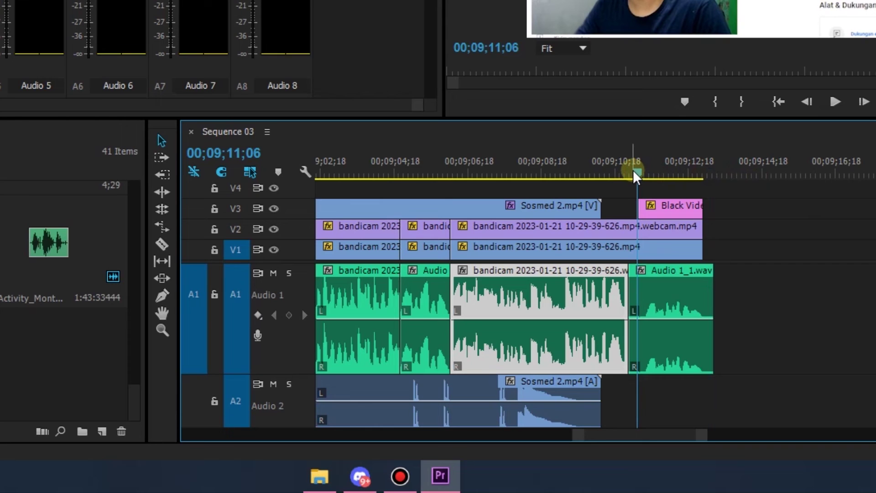
key(space)
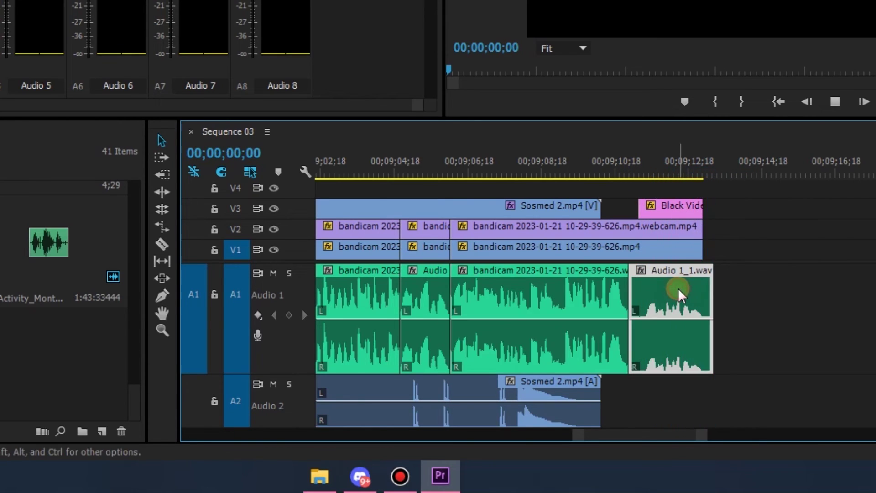
key(space)
drag(311, 435, 857, 435)
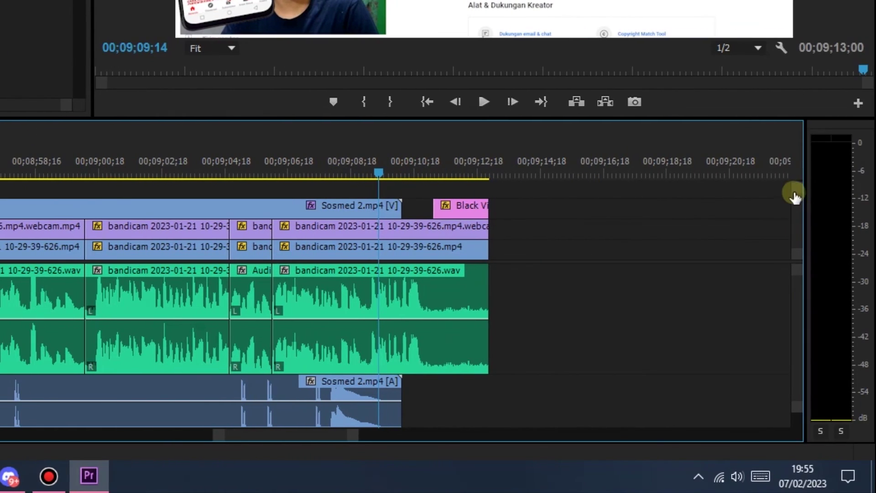
drag(799, 197, 794, 163)
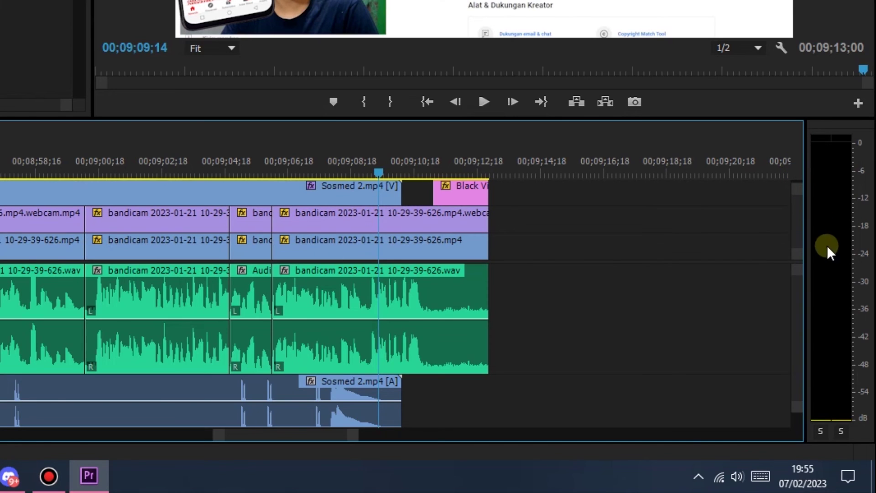
key(space)
click(306, 183)
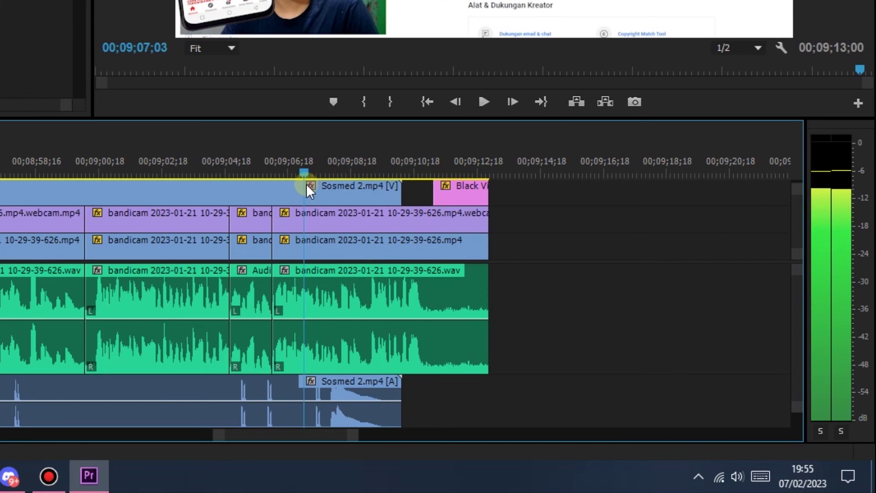
drag(299, 162, 279, 169)
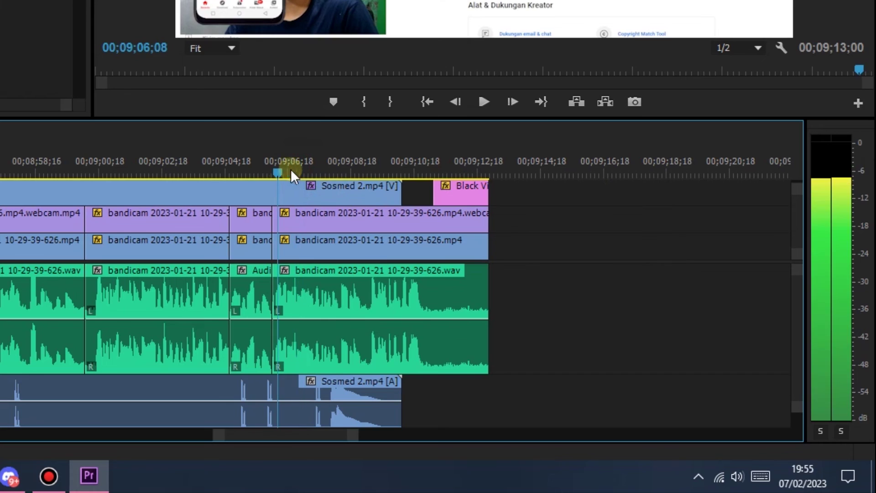
key(space)
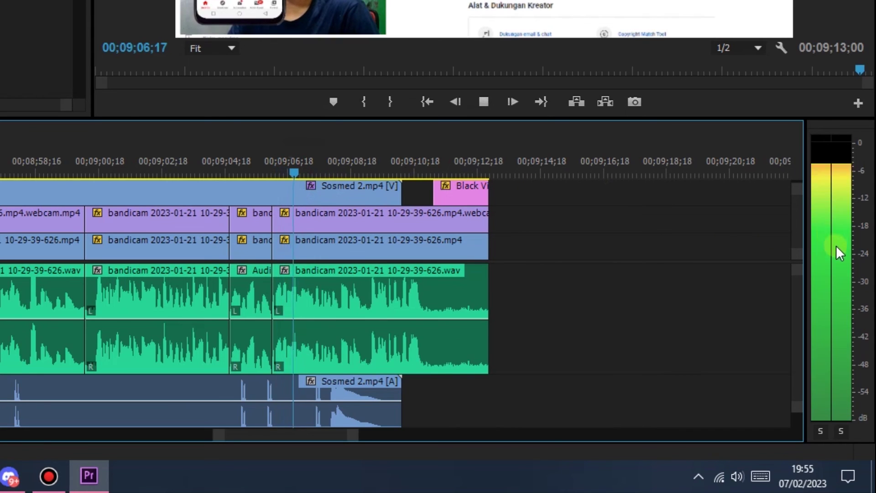
key(space)
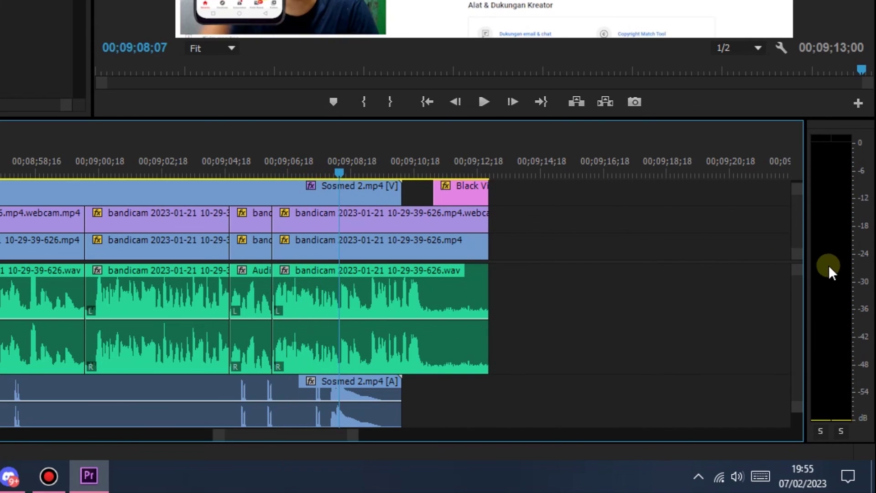
drag(333, 165, 293, 171)
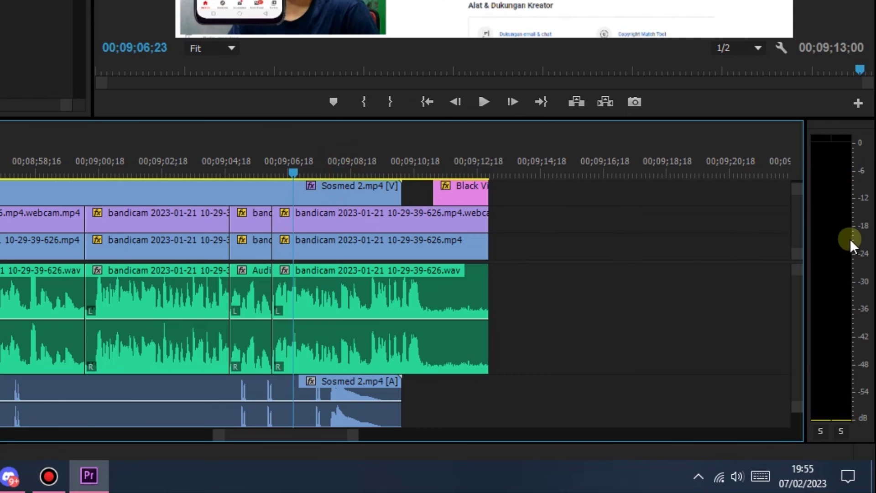
key(space)
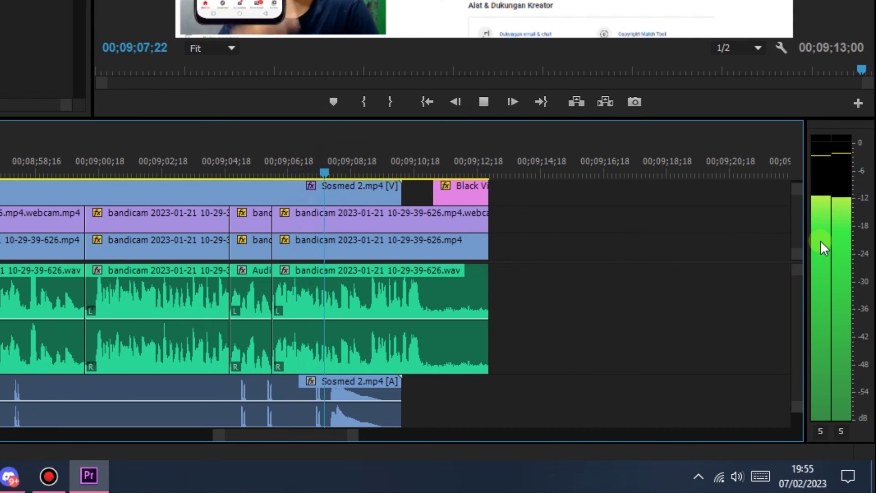
key(space)
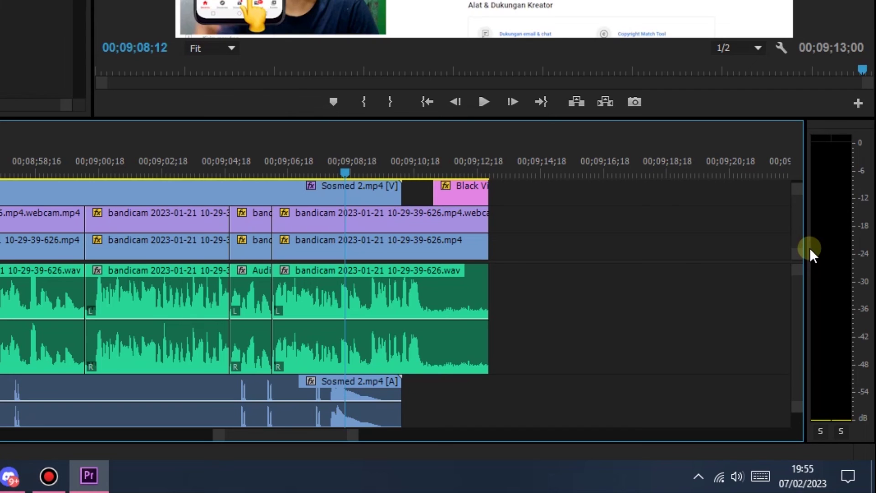
click(821, 429)
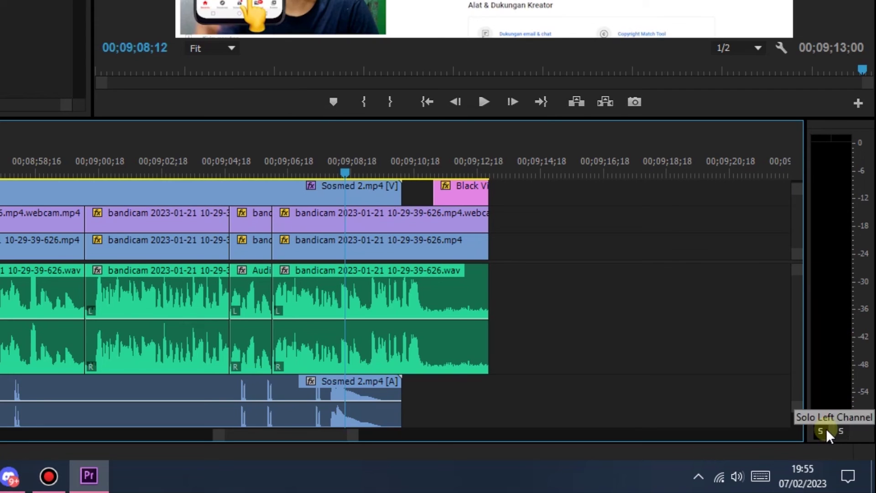
click(824, 430)
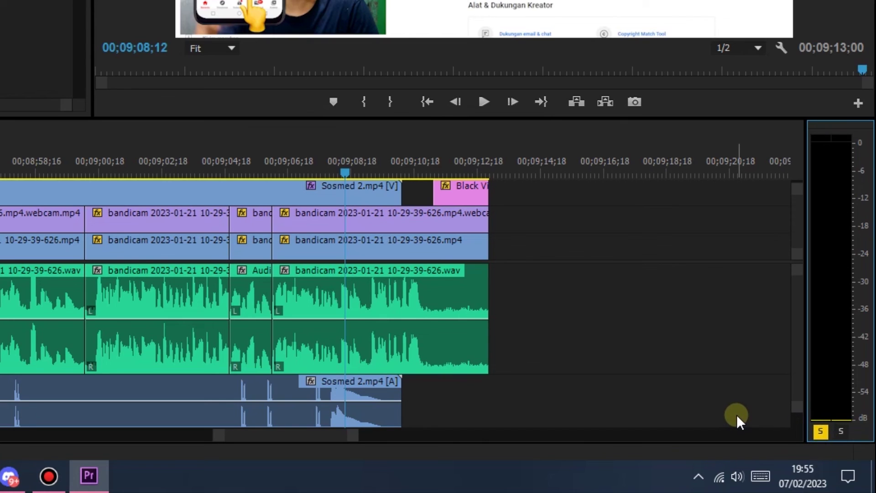
key(space)
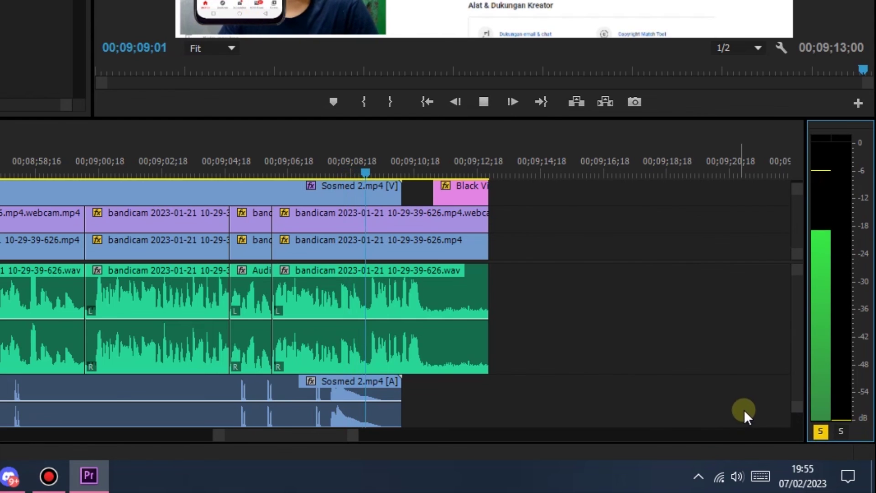
click(819, 430)
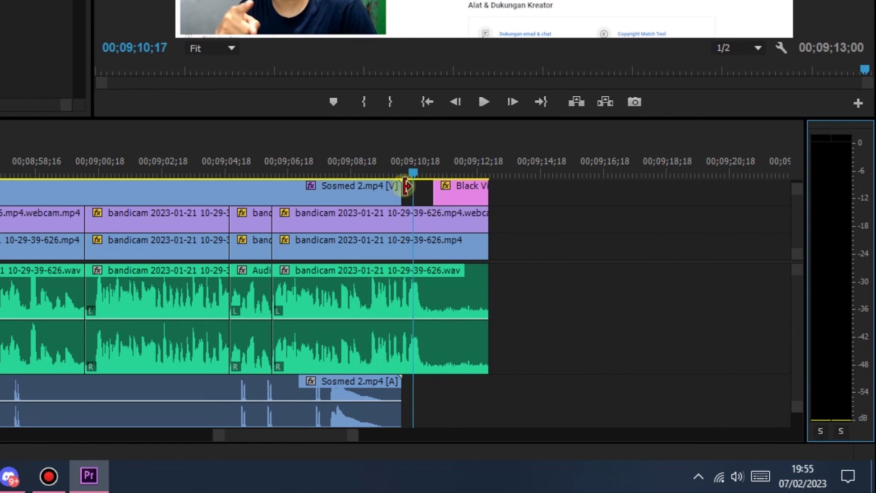
click(300, 175)
click(842, 431)
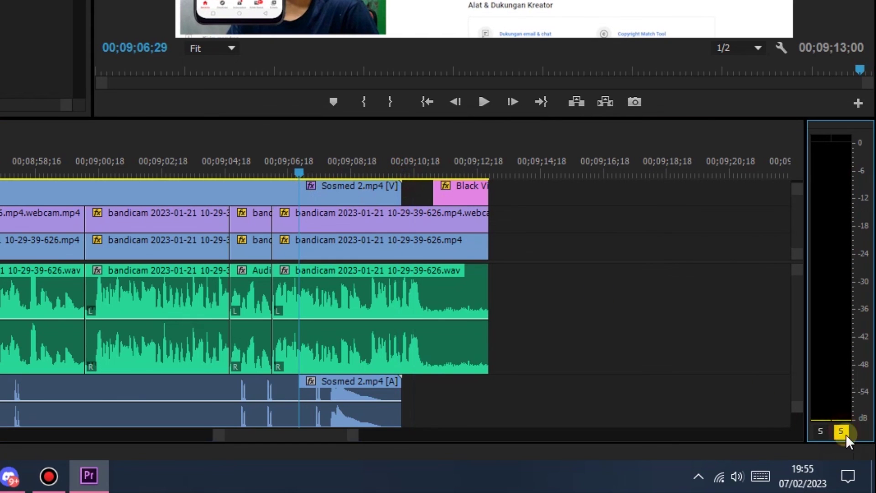
key(space)
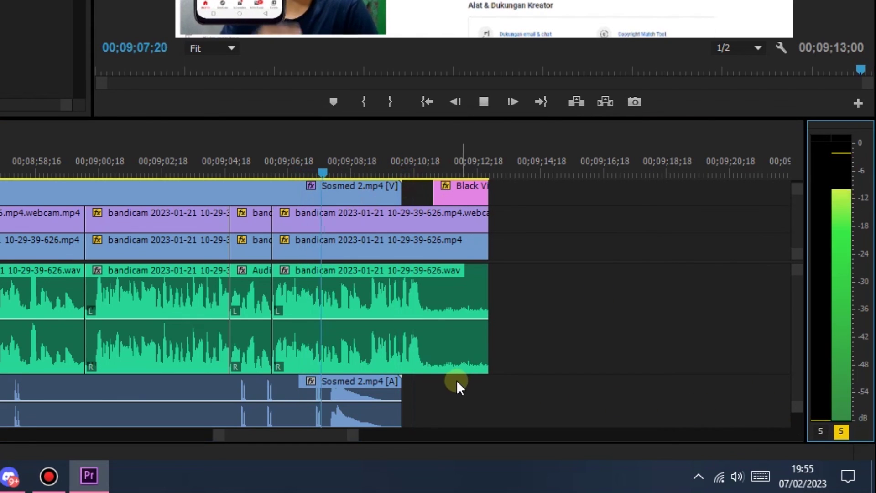
key(space)
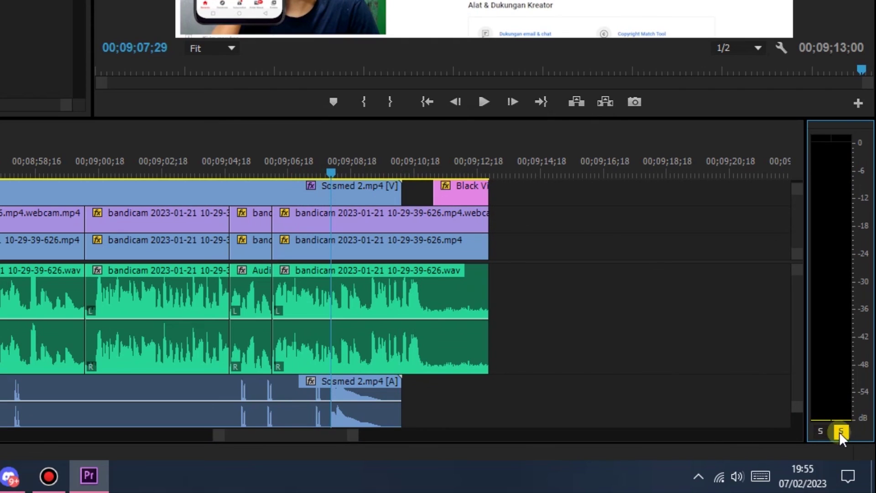
click(841, 431)
click(512, 108)
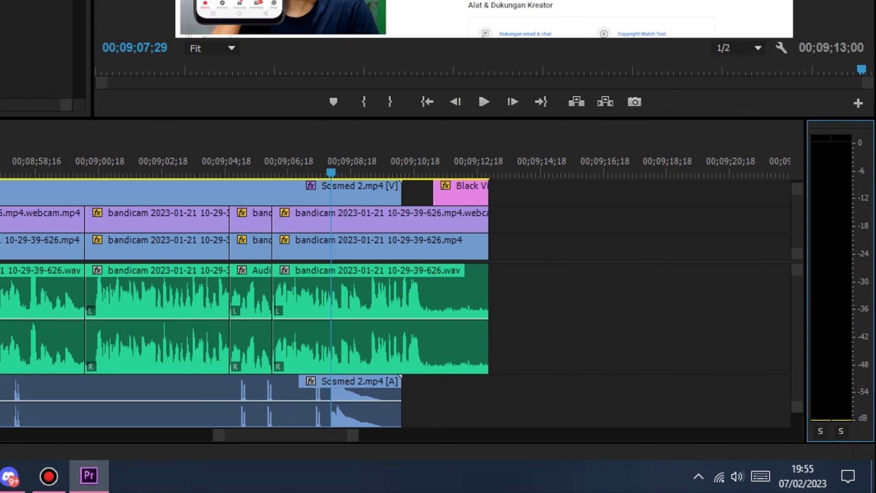